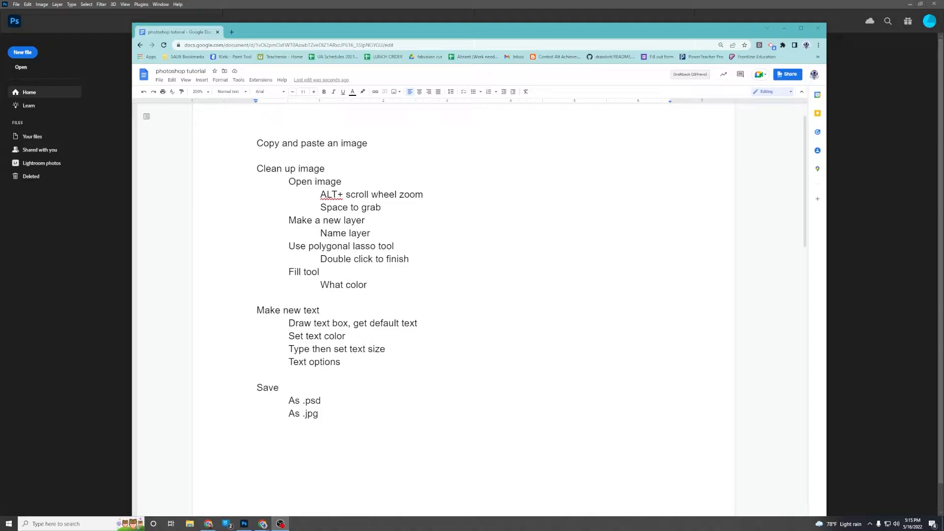
pyautogui.click(106, 83)
pyautogui.click(19, 67)
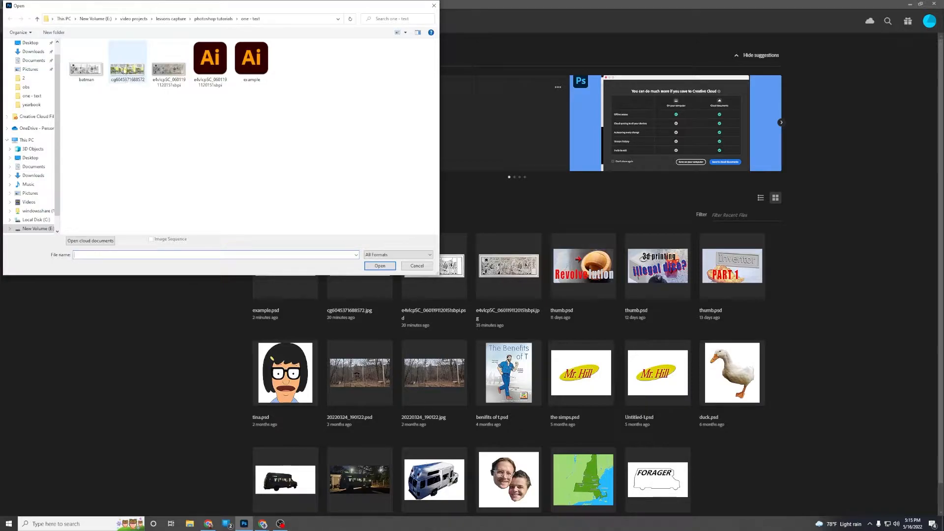
pyautogui.click(124, 70)
pyautogui.click(381, 266)
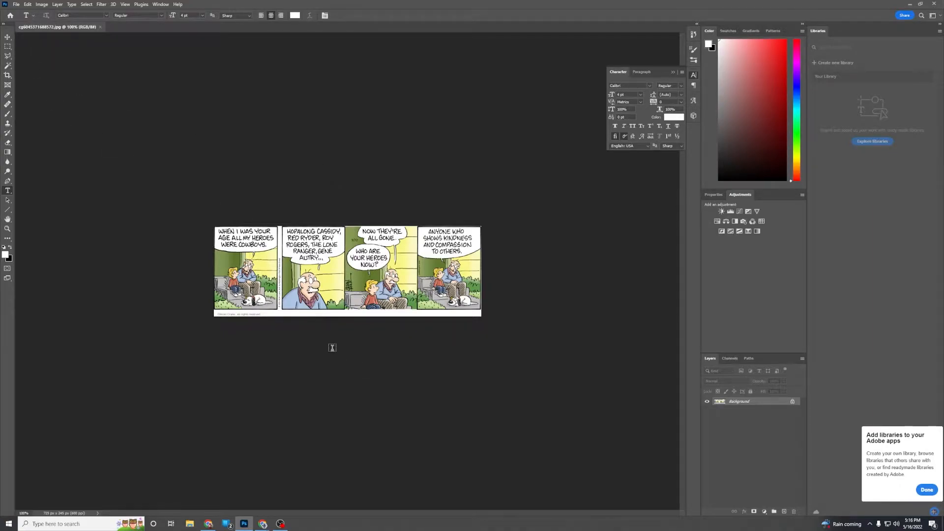
# - Examine the comic strip's panels and speech bubbles up close
pyautogui.scroll(1, 327, 326)
pyautogui.scroll(6, 317, 277)
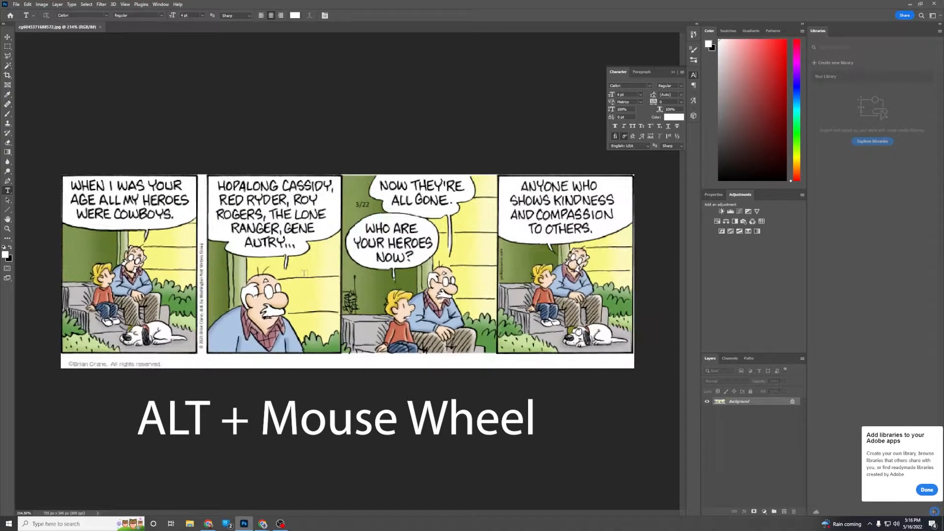
pyautogui.scroll(5, 310, 274)
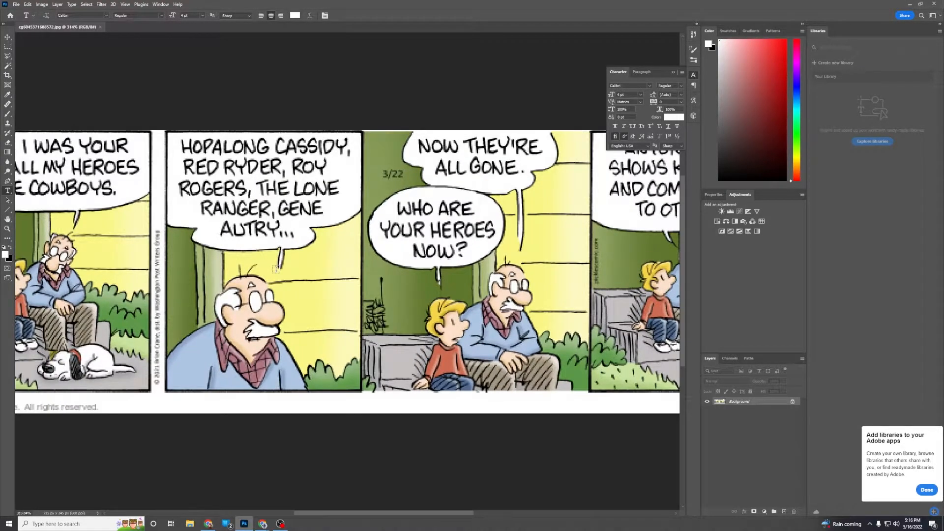
pyautogui.scroll(-2, 275, 270)
pyautogui.scroll(4, 541, 280)
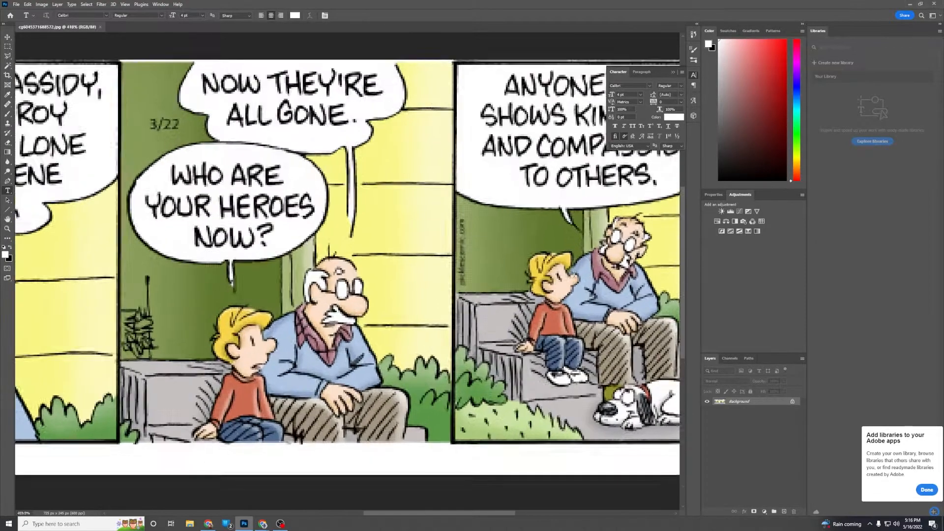
pyautogui.scroll(1, 574, 275)
pyautogui.moveTo(204, 190); pyautogui.dragTo(552, 231)
pyautogui.moveTo(140, 218); pyautogui.dragTo(482, 219)
pyautogui.moveTo(599, 236); pyautogui.dragTo(228, 187)
pyautogui.moveTo(645, 225)
pyautogui.mouseDown()
pyautogui.moveTo(288, 207)
pyautogui.moveTo(787, 259)
pyautogui.mouseUp()
pyautogui.moveTo(293, 245); pyautogui.dragTo(179, 225)
pyautogui.scroll(-4, 279, 229)
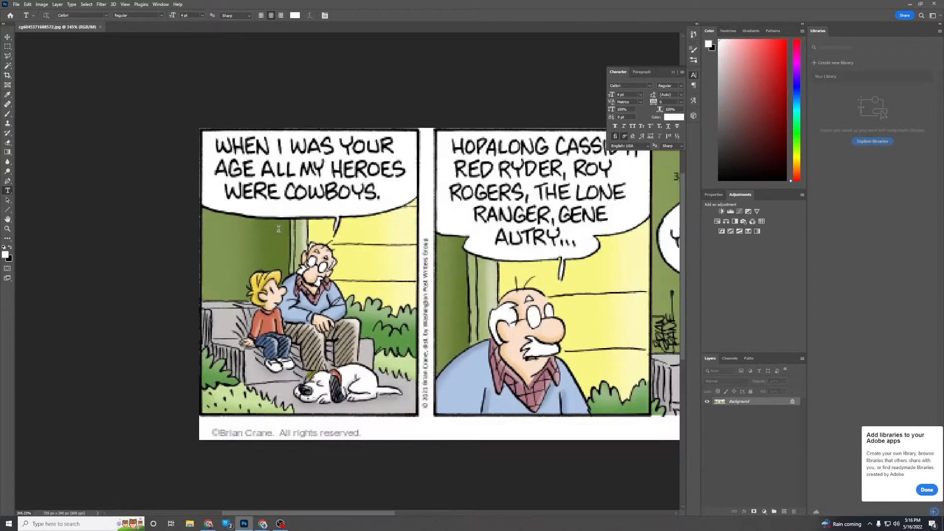
pyautogui.scroll(-3, 278, 229)
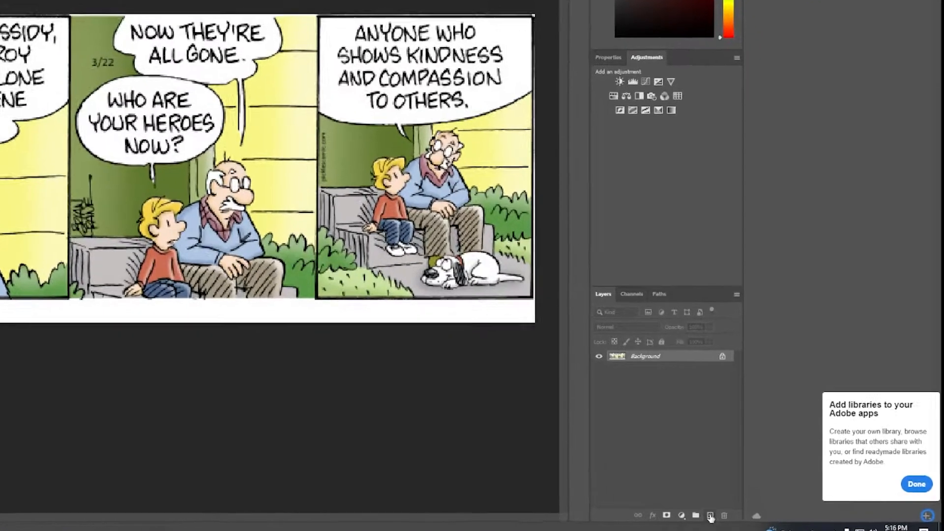
# - Add a new layer above the comic image, name it "background" and make it the active layer
pyautogui.click(710, 516)
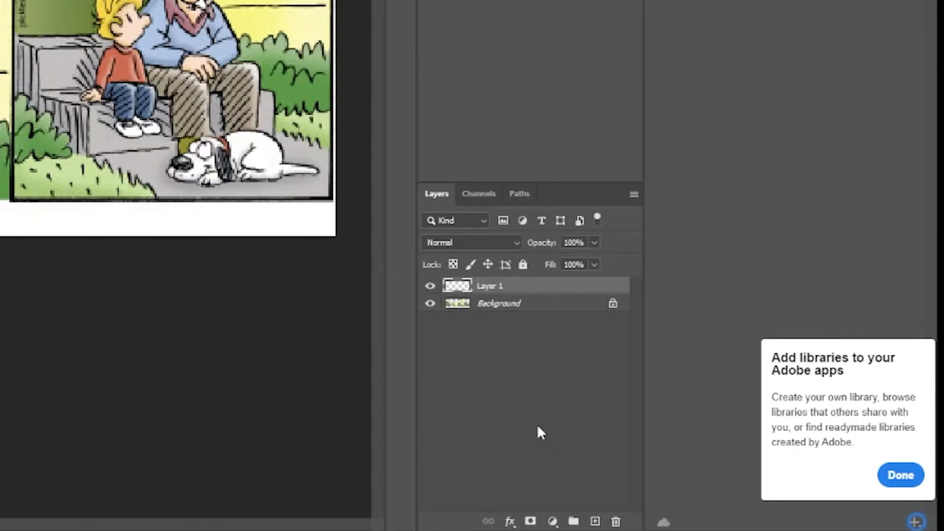
pyautogui.doubleClick(489, 287)
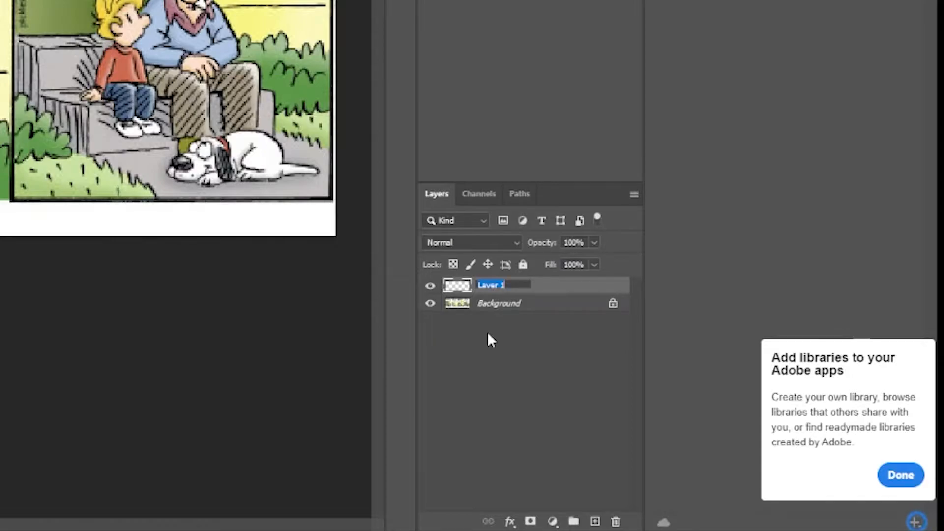
pyautogui.write('background')
pyautogui.click(488, 335)
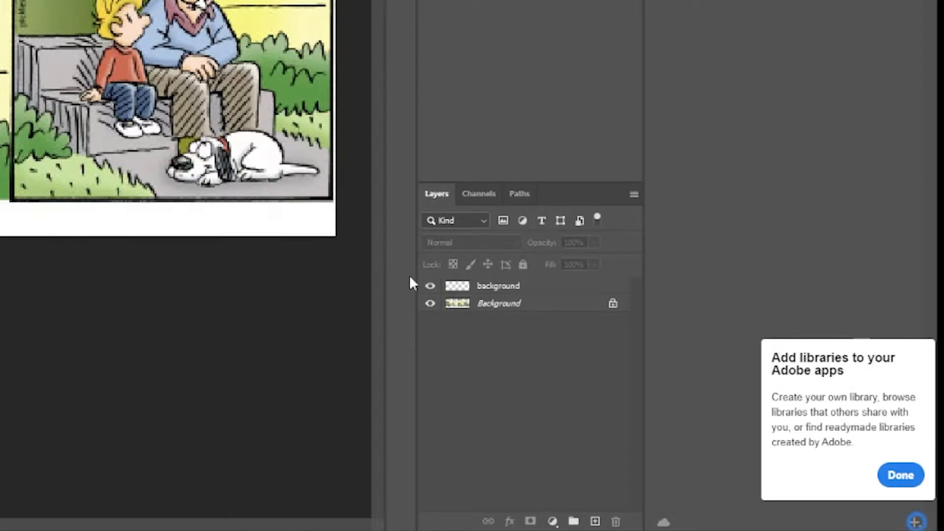
pyautogui.click(466, 288)
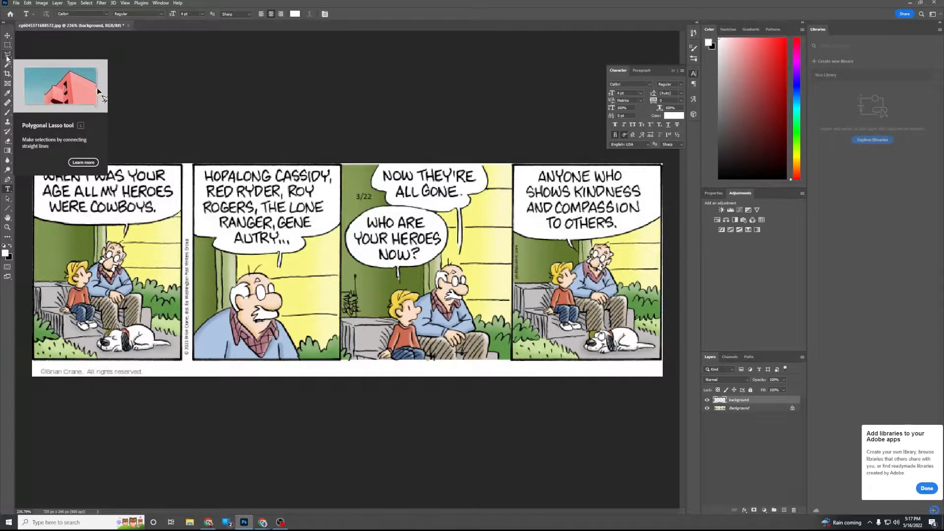
# - Outline the text in the first panel's speech bubble with the Polygonal Lasso, staying inside the bubble's border
pyautogui.click(7, 55)
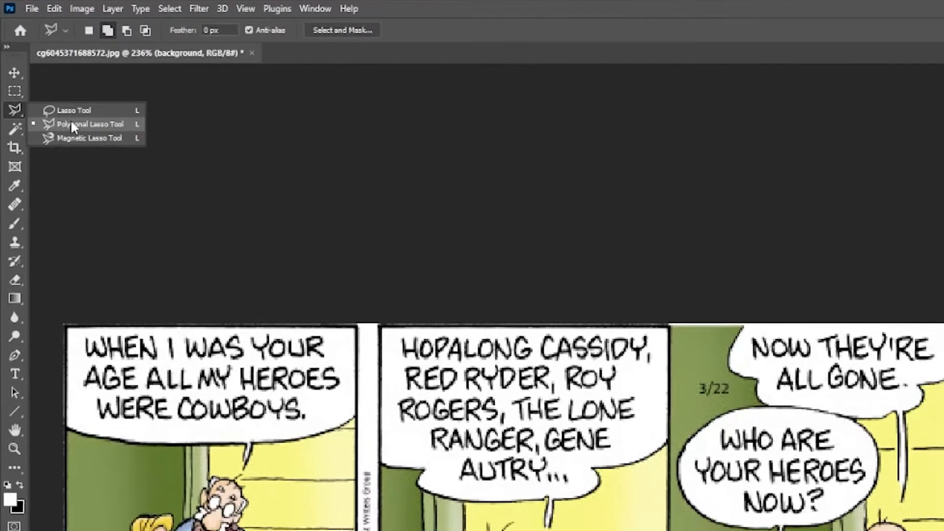
pyautogui.click(74, 125)
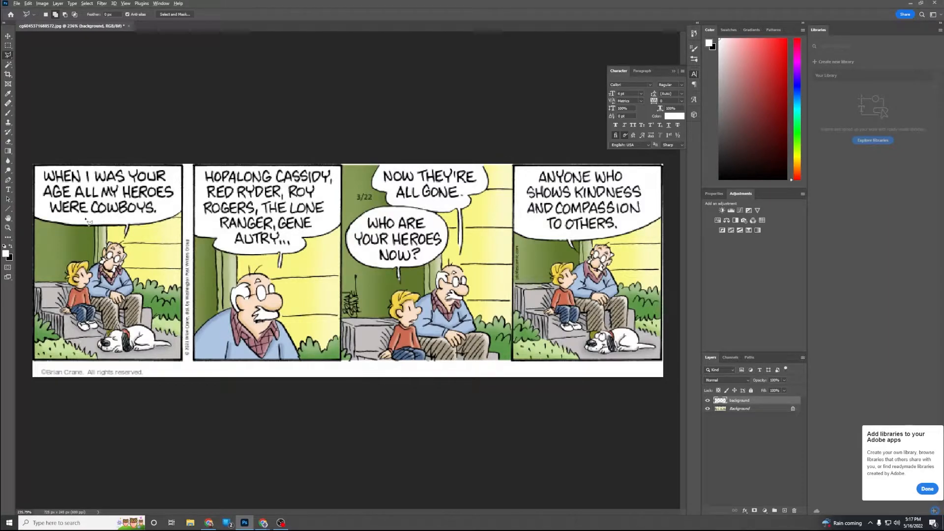
pyautogui.scroll(5, 72, 223)
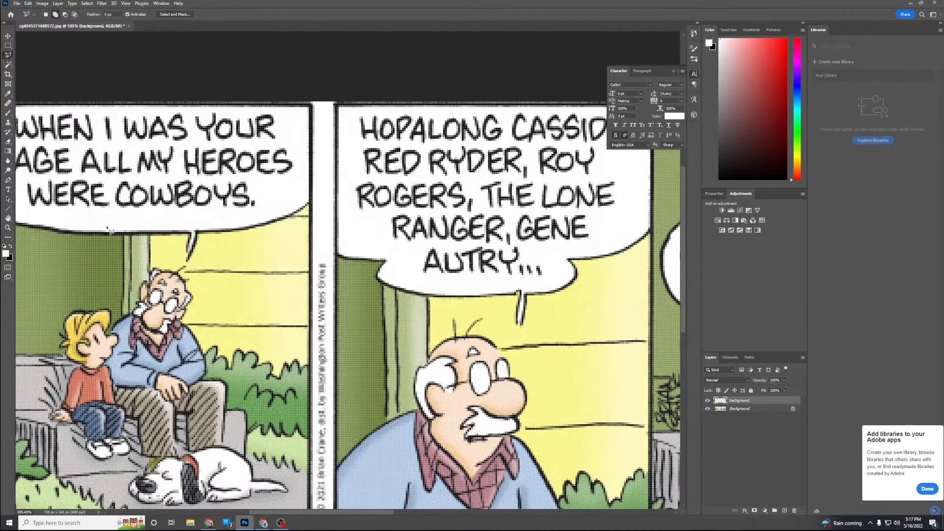
pyautogui.moveTo(120, 230); pyautogui.dragTo(280, 243)
pyautogui.moveTo(331, 277); pyautogui.dragTo(318, 253)
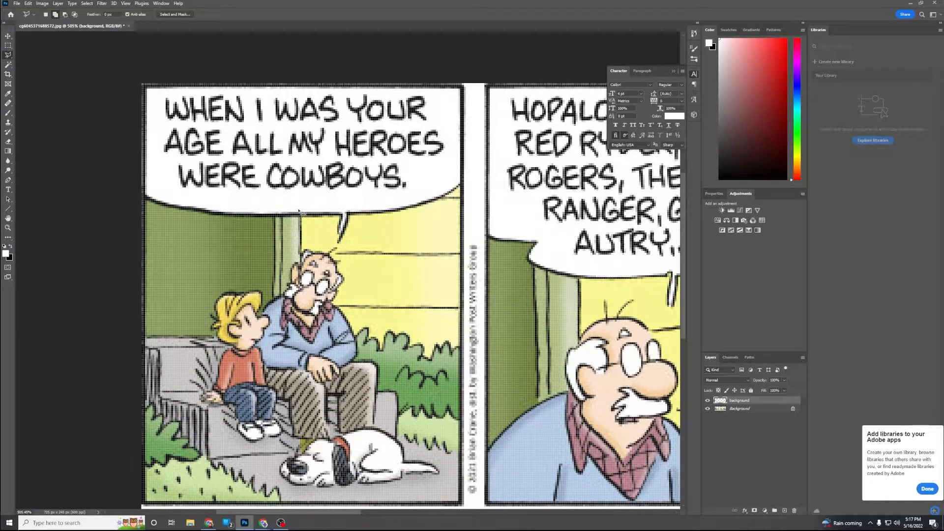
pyautogui.click(158, 93)
pyautogui.click(295, 93)
pyautogui.click(408, 91)
pyautogui.click(449, 97)
pyautogui.click(448, 168)
pyautogui.click(402, 200)
pyautogui.click(161, 193)
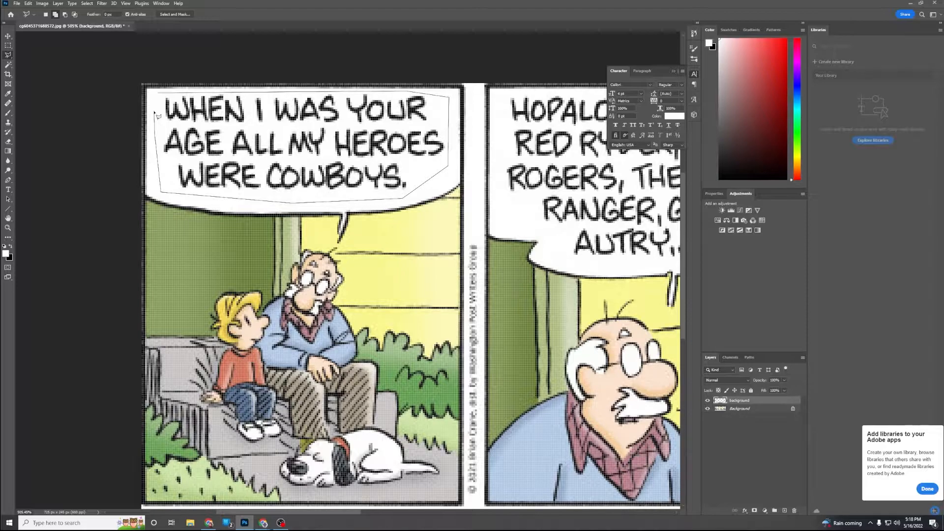
pyautogui.click(155, 114)
# - Swap the foreground and background colors and fill the selected bubble area with black using the Paint Bucket
pyautogui.press('x')
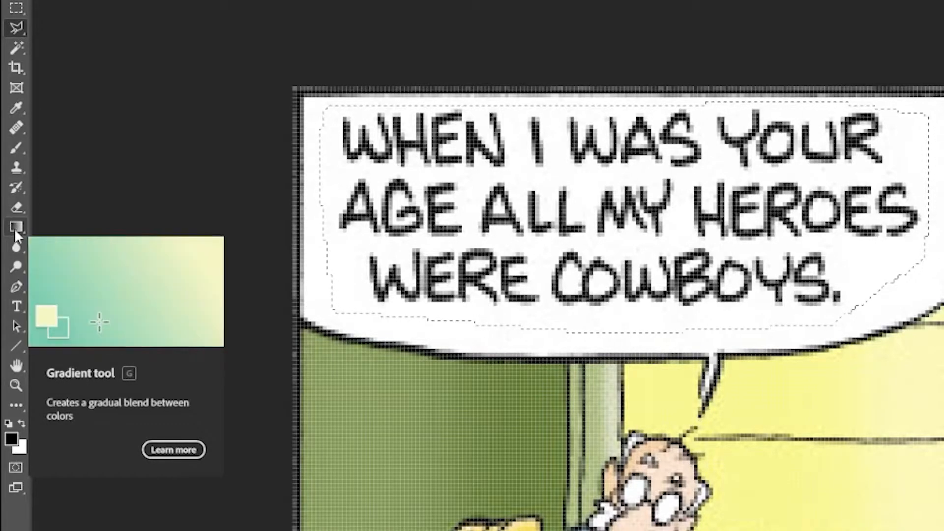
pyautogui.moveTo(20, 229)
pyautogui.mouseDown()
pyautogui.moveTo(49, 249)
pyautogui.moveTo(80, 241)
pyautogui.mouseUp()
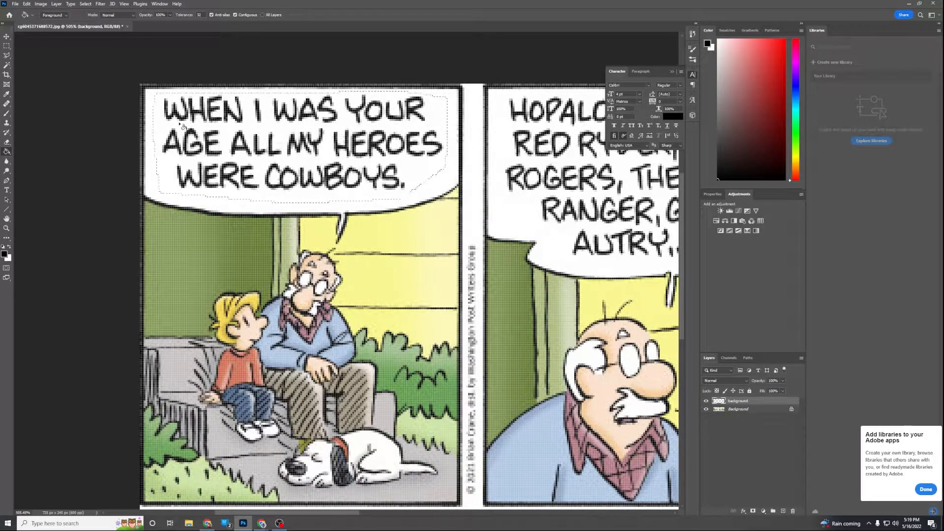
pyautogui.click(180, 125)
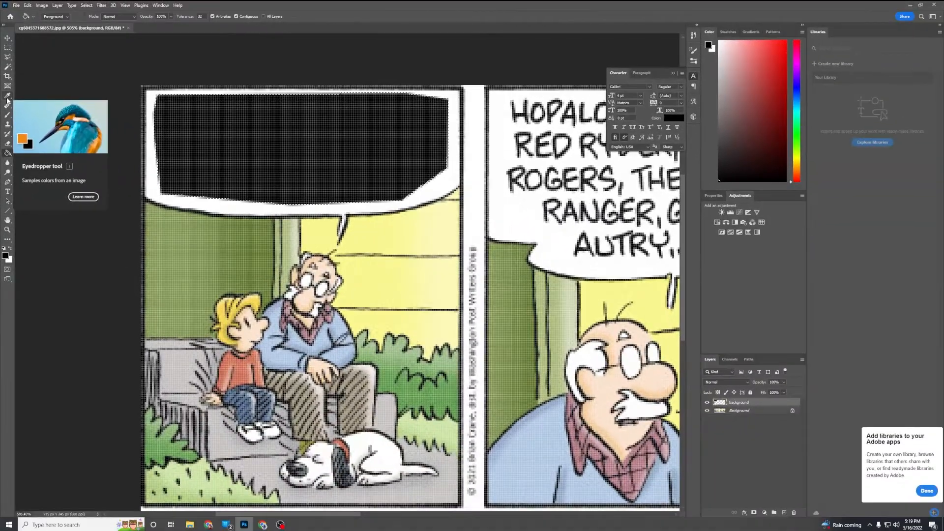
# - Sample the speech bubble's white as the foreground color and fill the blackened selection with it using the Paint Bucket
pyautogui.click(17, 190)
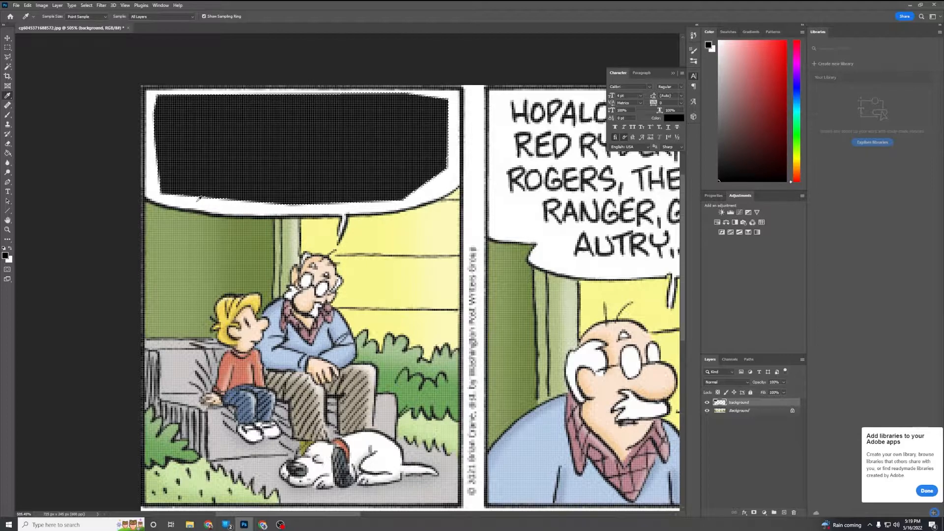
pyautogui.click(213, 203)
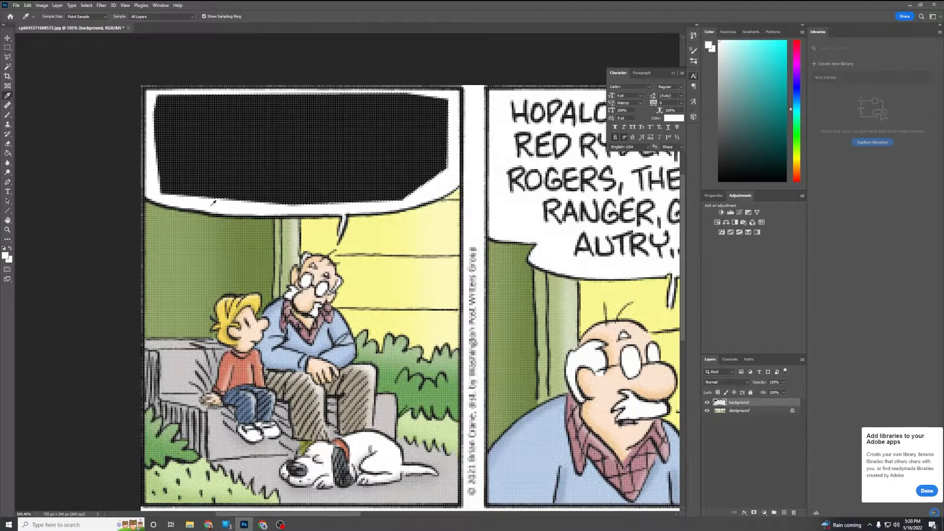
pyautogui.click(9, 155)
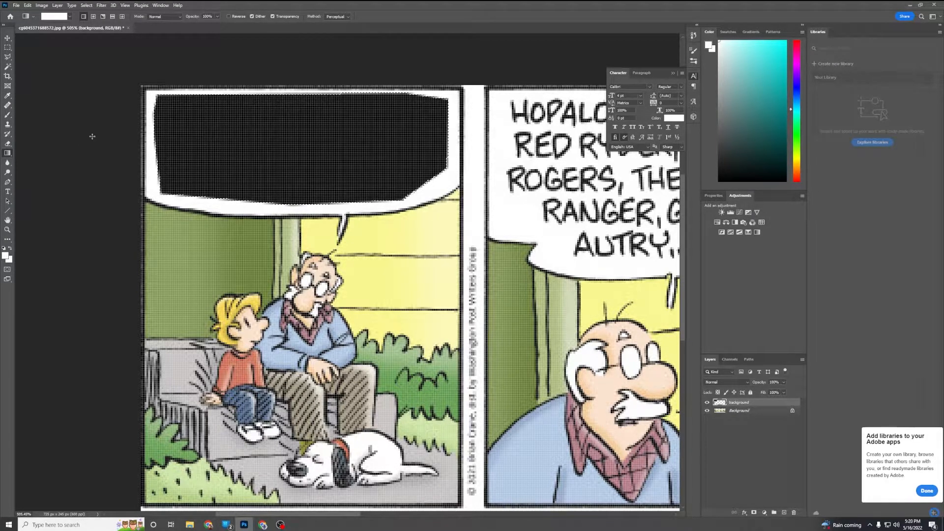
pyautogui.rightClick(6, 156)
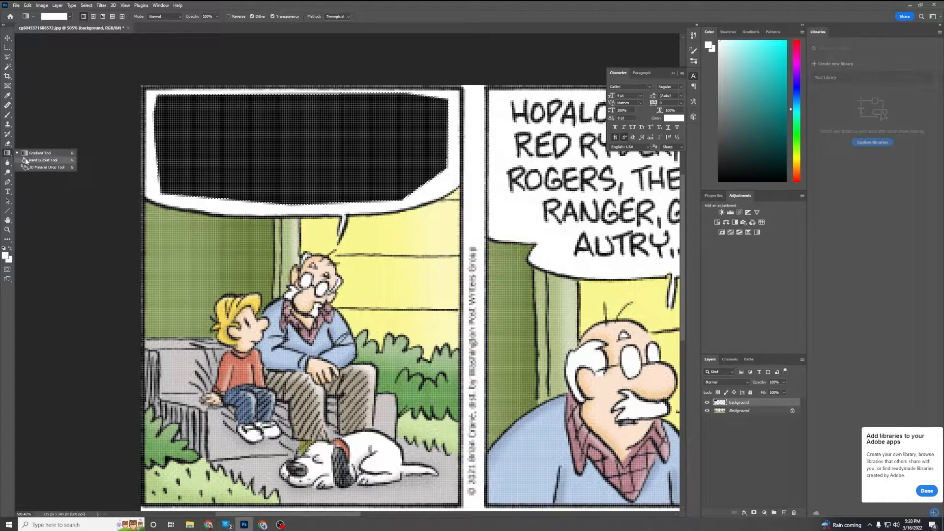
pyautogui.click(41, 161)
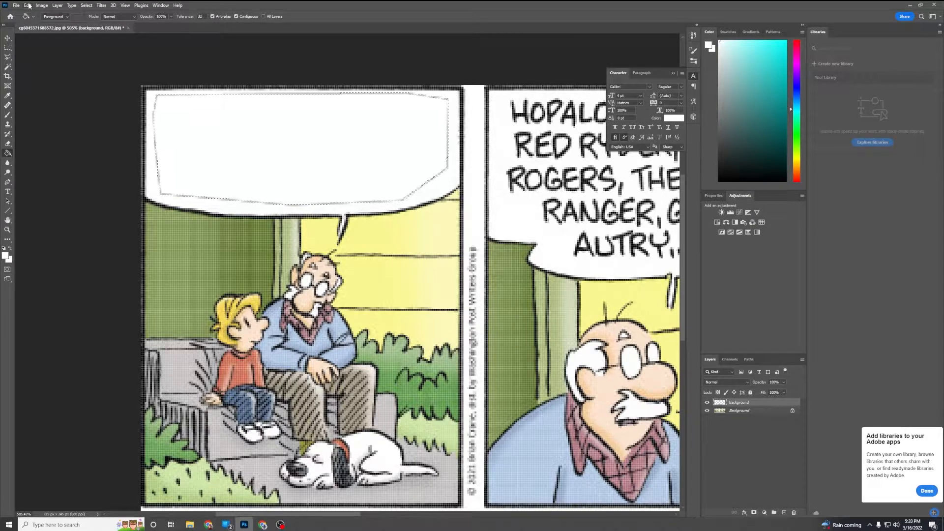
# - Undo the white and black Paint Bucket fills in the first speech bubble
pyautogui.click(29, 6)
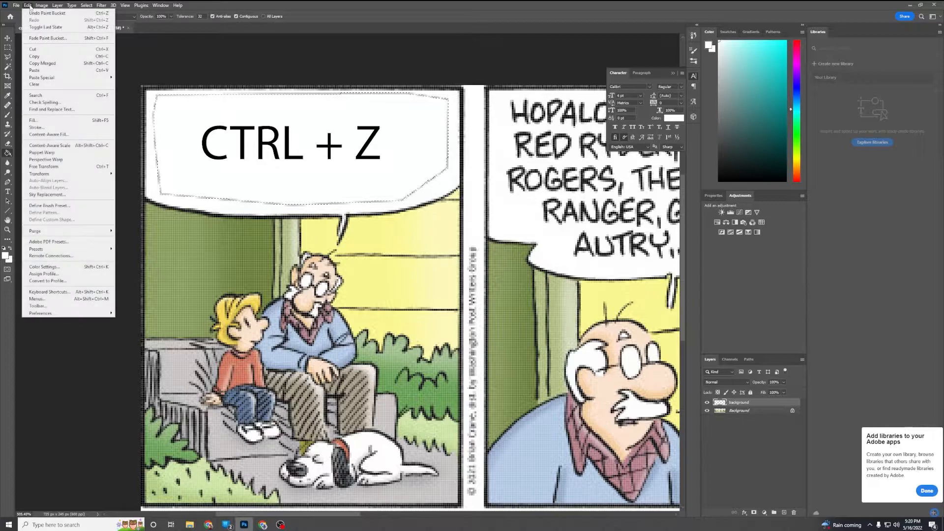
pyautogui.click(34, 14)
pyautogui.click(28, 5)
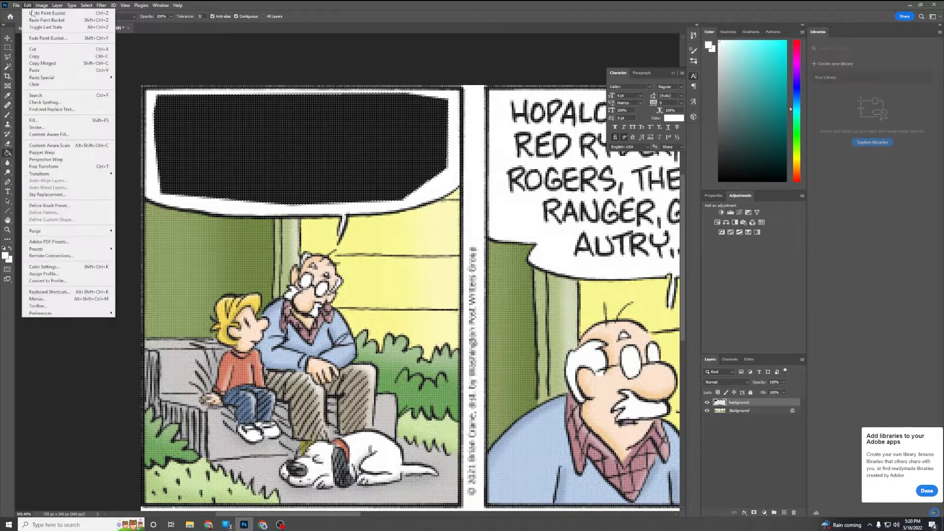
pyautogui.click(34, 12)
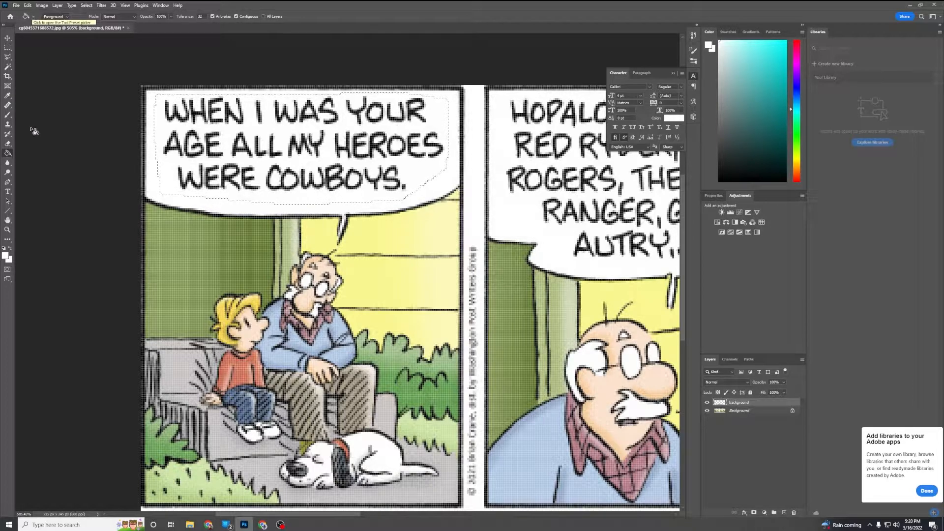
# - Fill the selected area of the first speech bubble with the sampled white and clear the selection
pyautogui.click(166, 170)
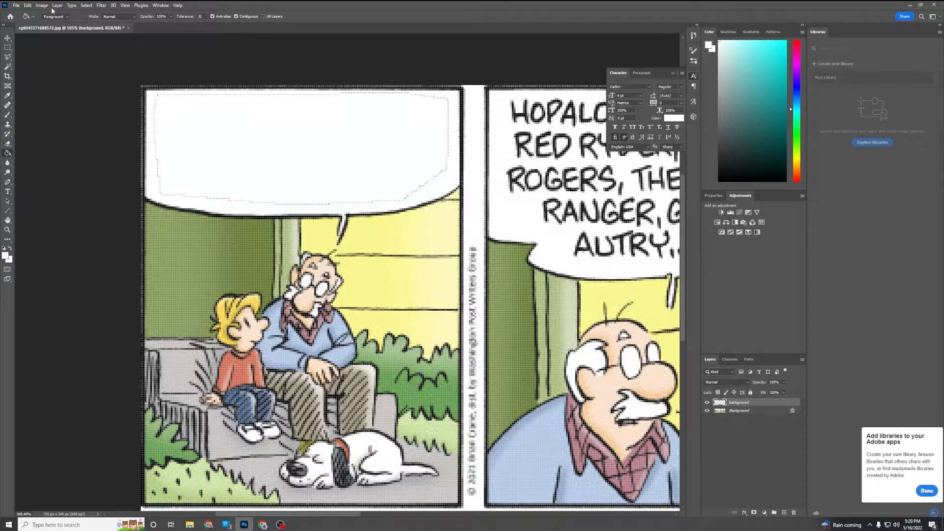
pyautogui.click(86, 6)
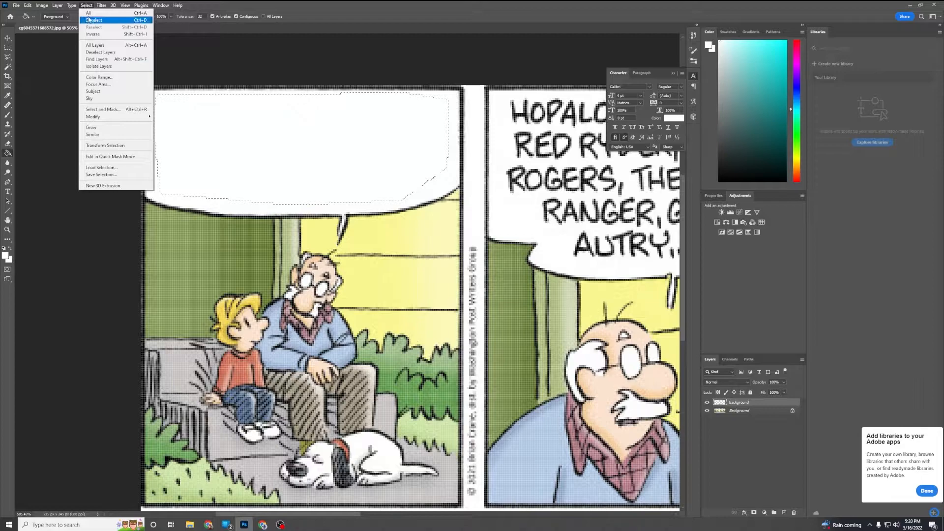
pyautogui.click(89, 19)
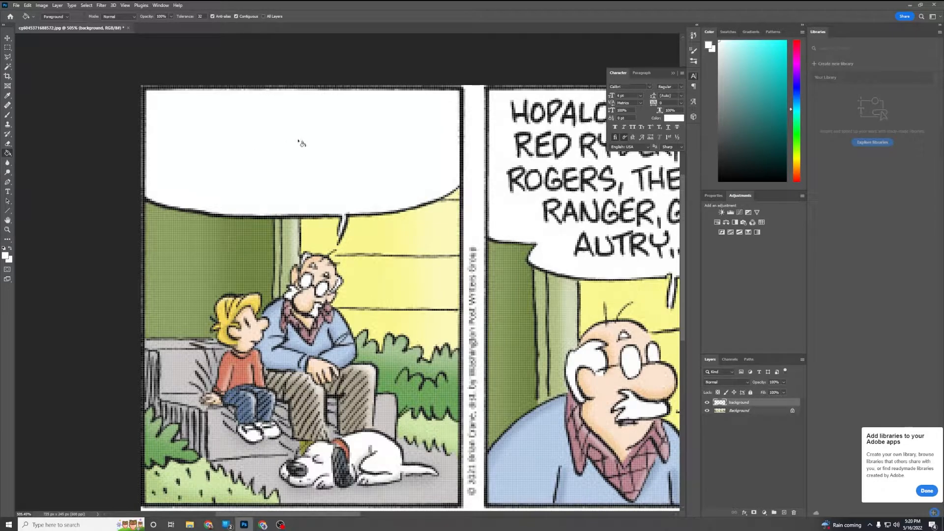
# - Outline the text in the second panel's speech bubble with the Polygonal Lasso
pyautogui.moveTo(396, 132); pyautogui.dragTo(209, 95)
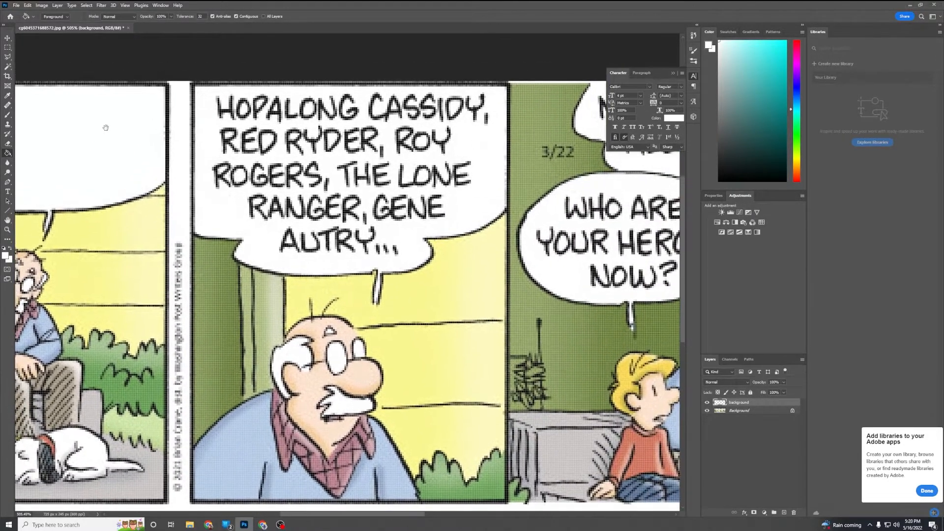
pyautogui.press('l')
pyautogui.click(206, 93)
pyautogui.click(498, 90)
pyautogui.click(495, 163)
pyautogui.click(451, 221)
pyautogui.click(415, 240)
pyautogui.click(397, 259)
pyautogui.click(252, 258)
pyautogui.click(251, 230)
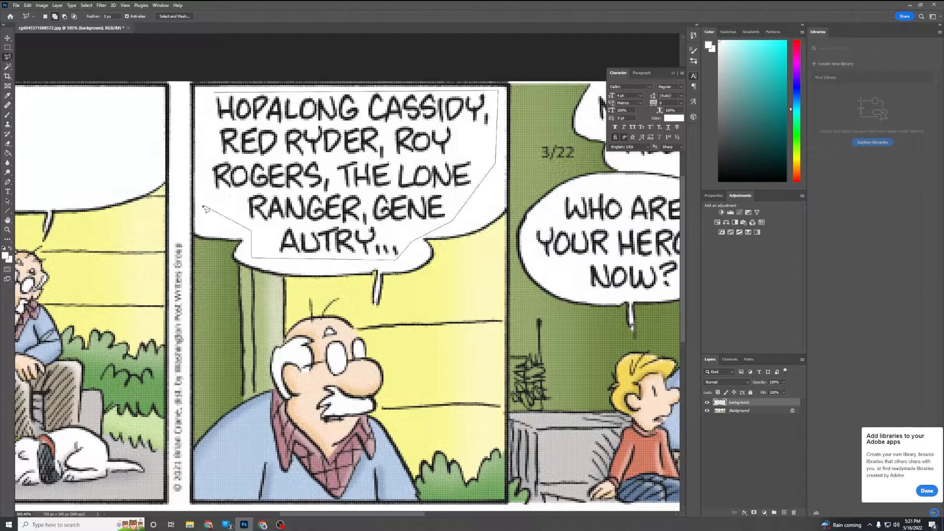
# - Cover the second bubble's selected text with the sampled white using the Paint Bucket, and deselect
pyautogui.press('g')
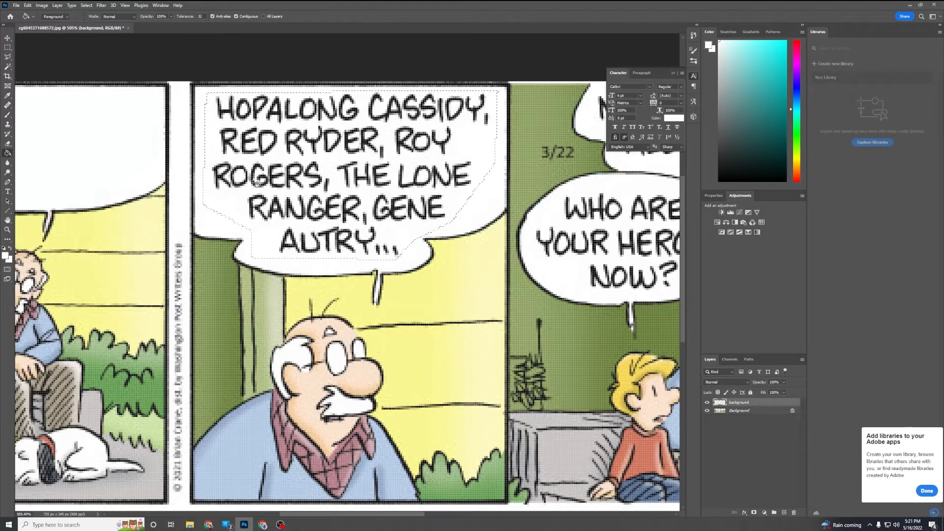
pyautogui.click(251, 182)
pyautogui.hotkey('ctrl', 'd')
# - Outline the text in the third panel's upper speech bubble with the Polygonal Lasso and fill it with the white foreground colour
pyautogui.press('l')
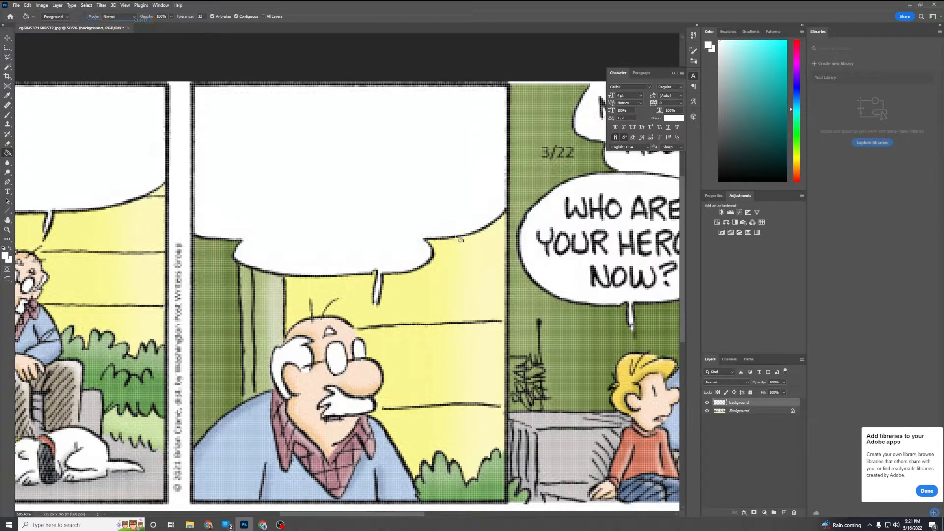
pyautogui.hscroll(5, 344, 106)
pyautogui.click(343, 122)
pyautogui.click(296, 158)
pyautogui.click(143, 159)
pyautogui.click(126, 85)
pyautogui.hotkey('shift', 'F5')
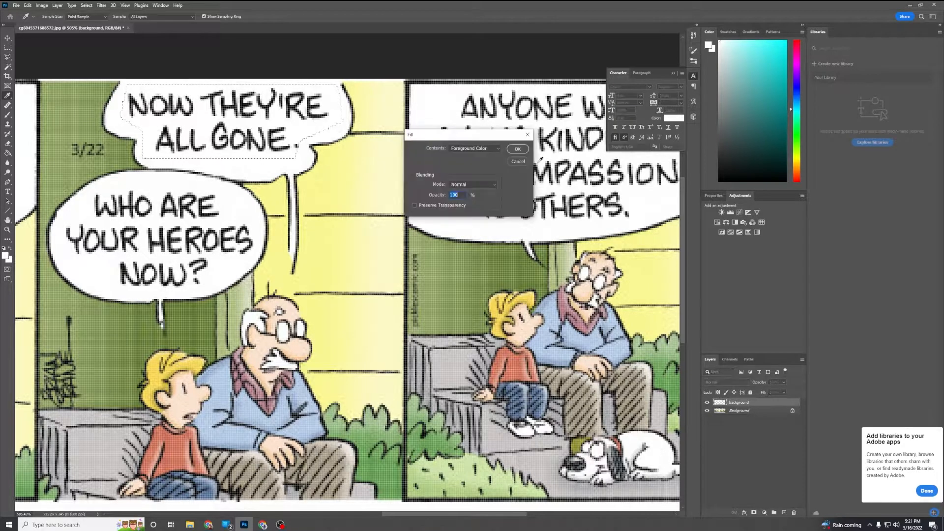
pyautogui.press('Return')
# - Outline the text in the third panel's lower speech bubble and fill the selection with the white foreground colour
pyautogui.click(110, 184)
pyautogui.click(216, 184)
pyautogui.click(63, 272)
pyautogui.click(111, 185)
pyautogui.hotkey('shift', 'F5')
pyautogui.press('Return')
# - Outline the text in the fourth panel's speech bubble, cover it with white using the Paint Bucket, and clear the selection
pyautogui.moveTo(454, 95); pyautogui.dragTo(243, 142)
pyautogui.click(220, 138)
pyautogui.click(467, 134)
pyautogui.click(490, 185)
pyautogui.click(204, 168)
pyautogui.click(220, 137)
pyautogui.press('g')
pyautogui.click(358, 208)
pyautogui.hotkey('ctrl', 'd')
pyautogui.scroll(-5, 608, 223)
pyautogui.moveTo(180, 126); pyautogui.dragTo(410, 98)
pyautogui.scroll(-2, 430, 120)
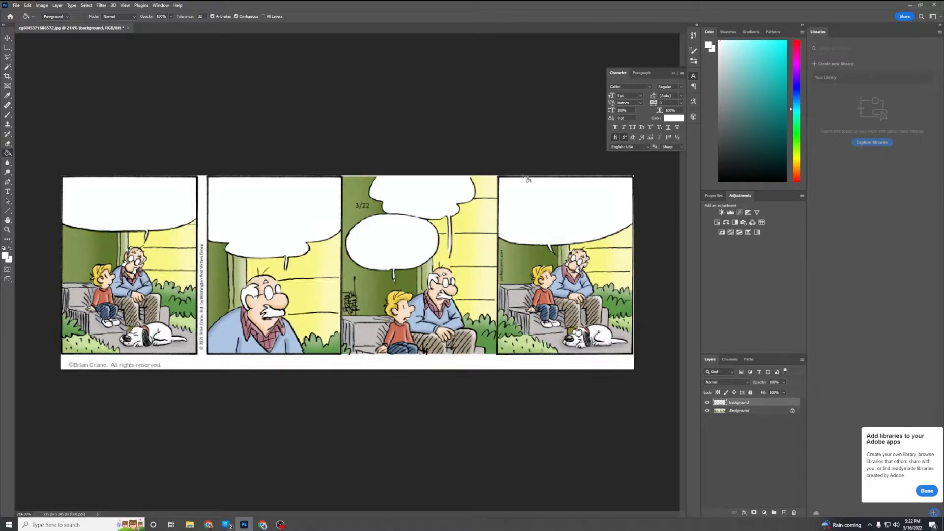
# - Toggle the visibility of the upper background layer to compare the original text with the emptied bubbles
pyautogui.click(707, 403)
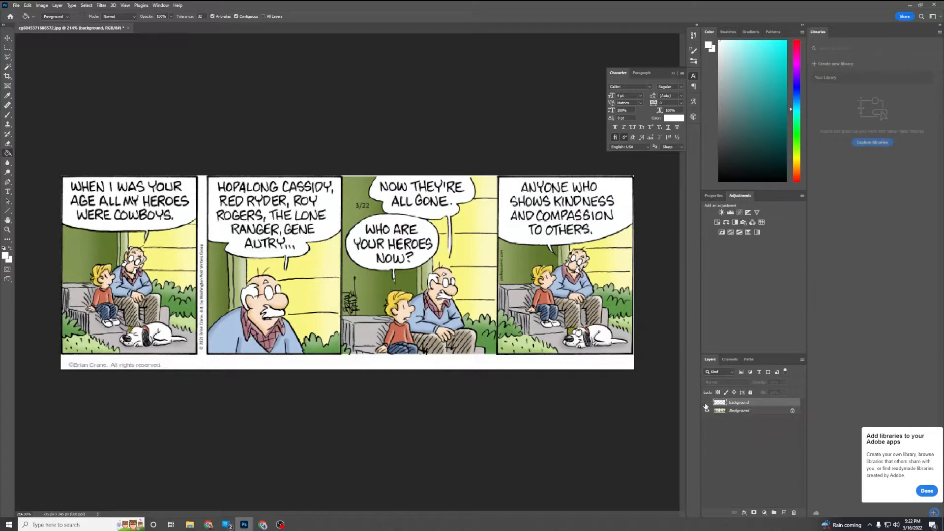
pyautogui.click(707, 404)
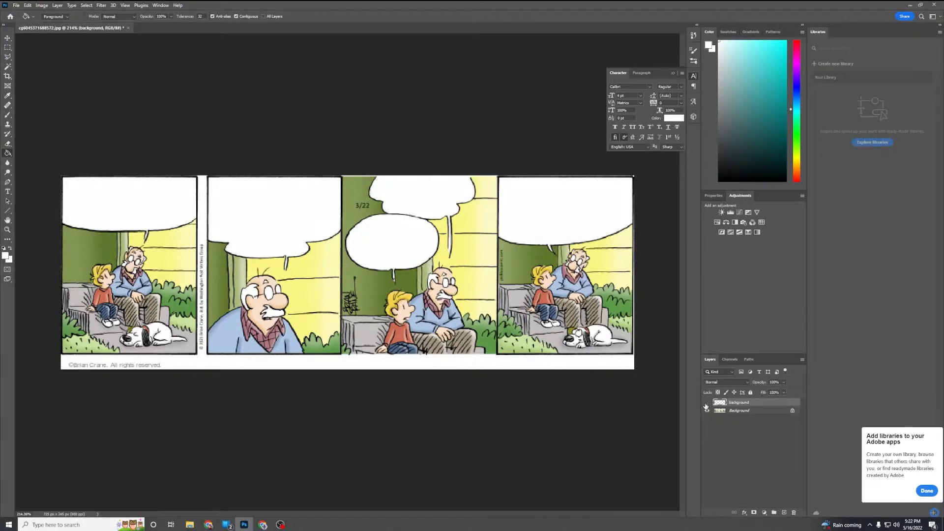
pyautogui.click(707, 404)
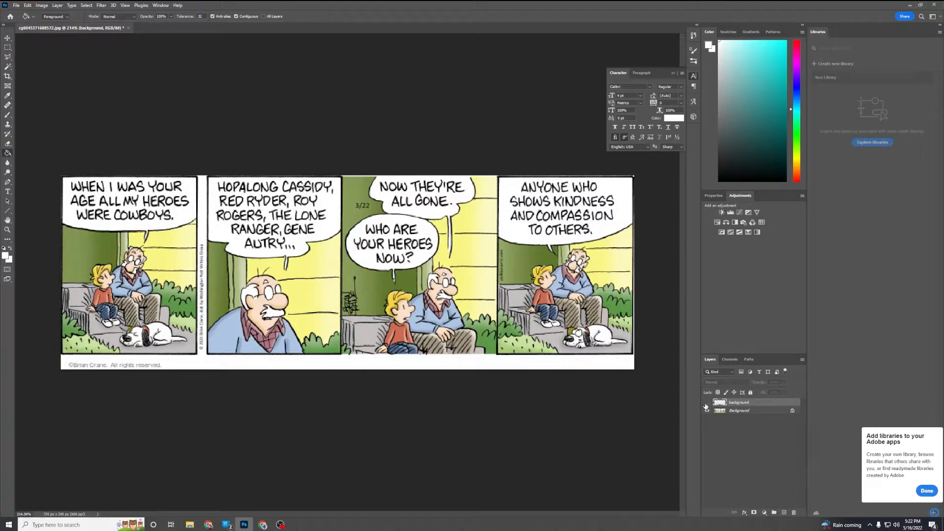
pyautogui.click(707, 404)
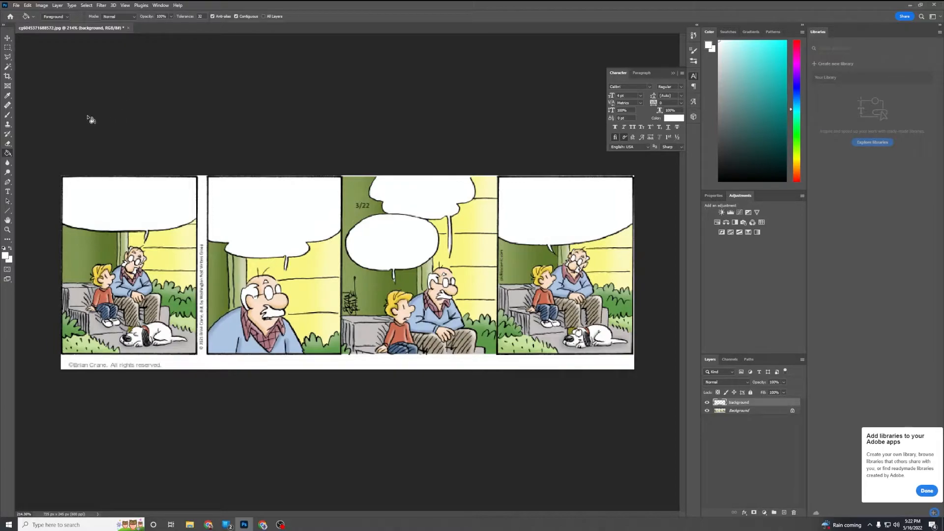
# - Create a paragraph text box across the first panel's speech bubble and set its text colour to black
pyautogui.click(7, 193)
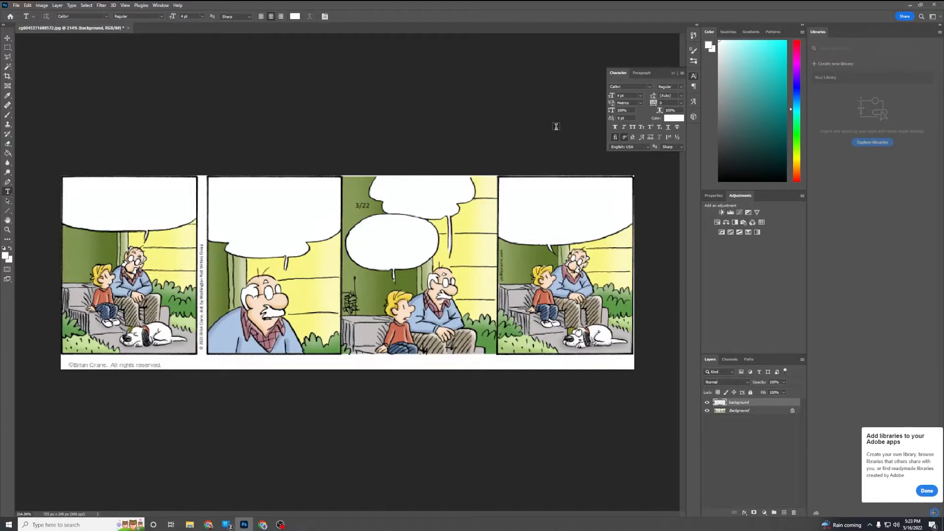
pyautogui.click(674, 73)
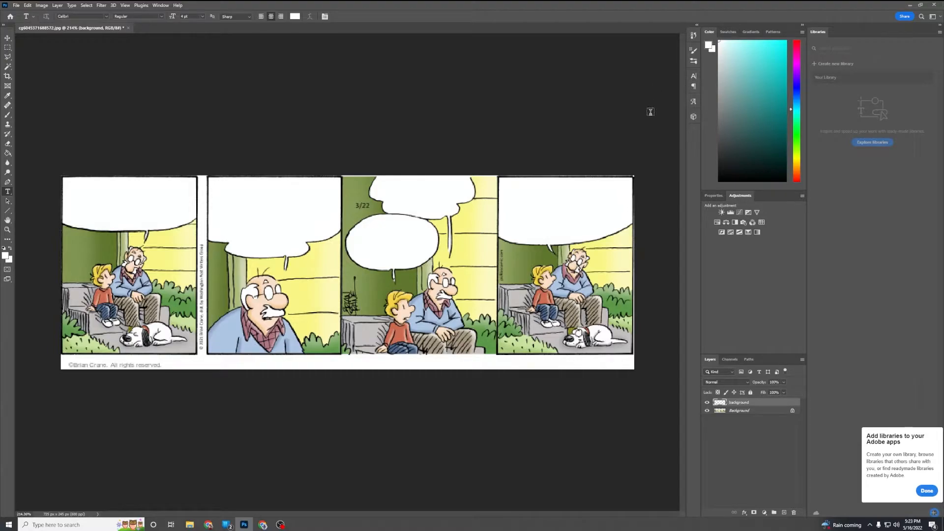
pyautogui.click(693, 78)
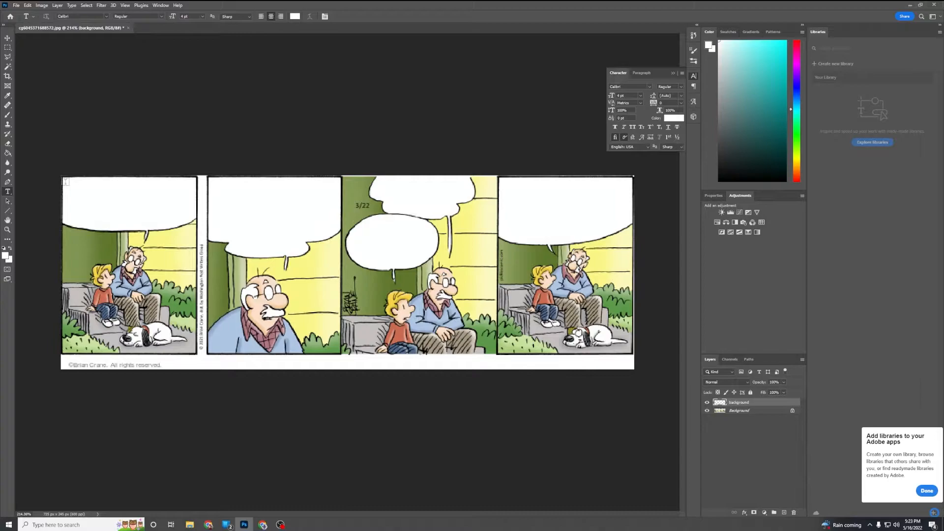
pyautogui.moveTo(66, 182); pyautogui.dragTo(195, 208)
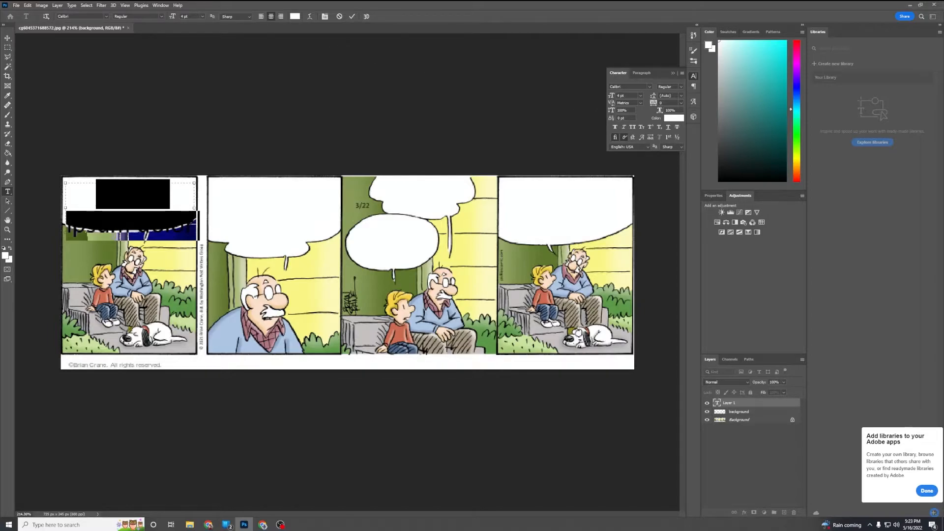
pyautogui.click(668, 120)
pyautogui.click(261, 330)
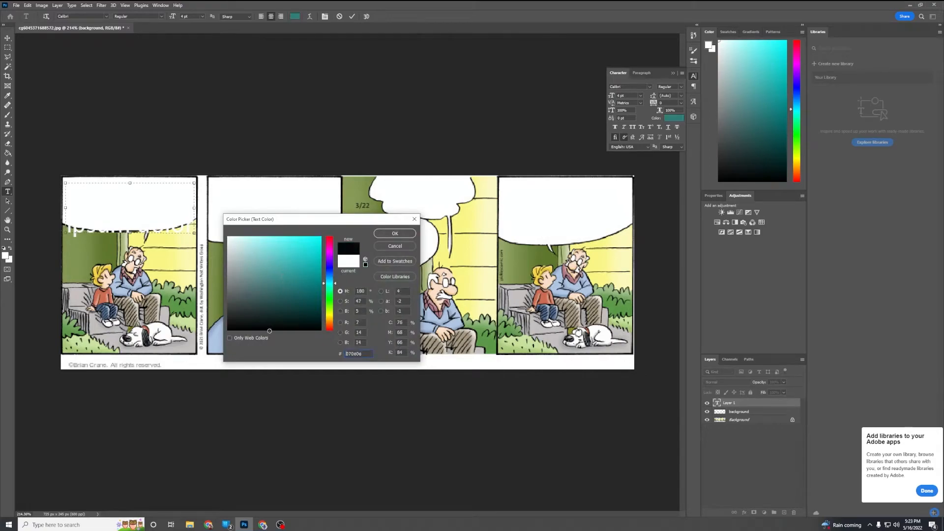
pyautogui.click(395, 234)
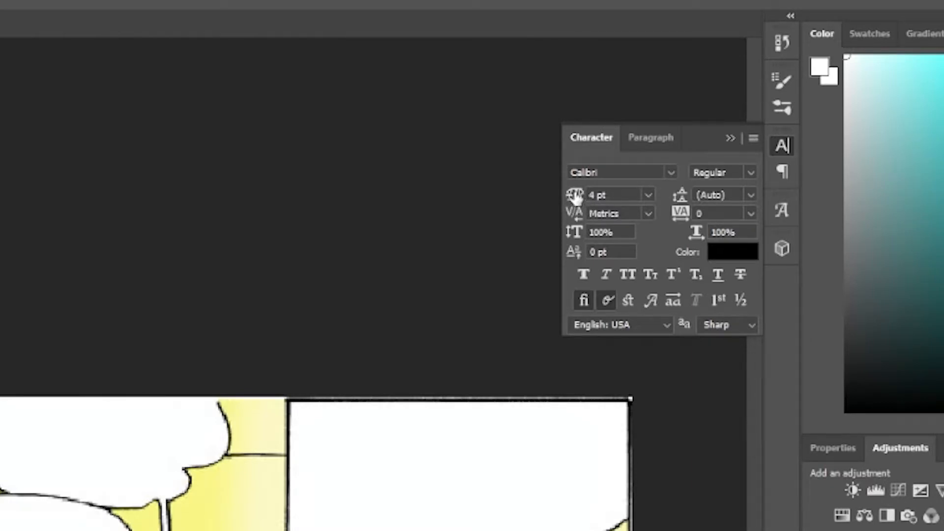
# - Set the first bubble's placeholder text to a font size of 3 pt and commit it
pyautogui.moveTo(575, 196)
pyautogui.mouseDown()
pyautogui.moveTo(597, 199)
pyautogui.moveTo(573, 199)
pyautogui.mouseUp()
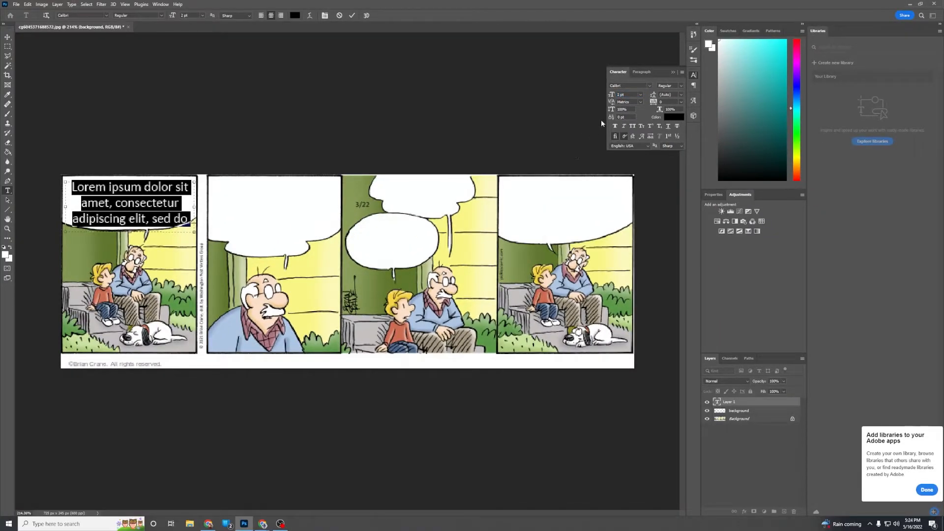
pyautogui.moveTo(625, 95); pyautogui.dragTo(611, 97)
pyautogui.press('BackSpace')
pyautogui.press('Return')
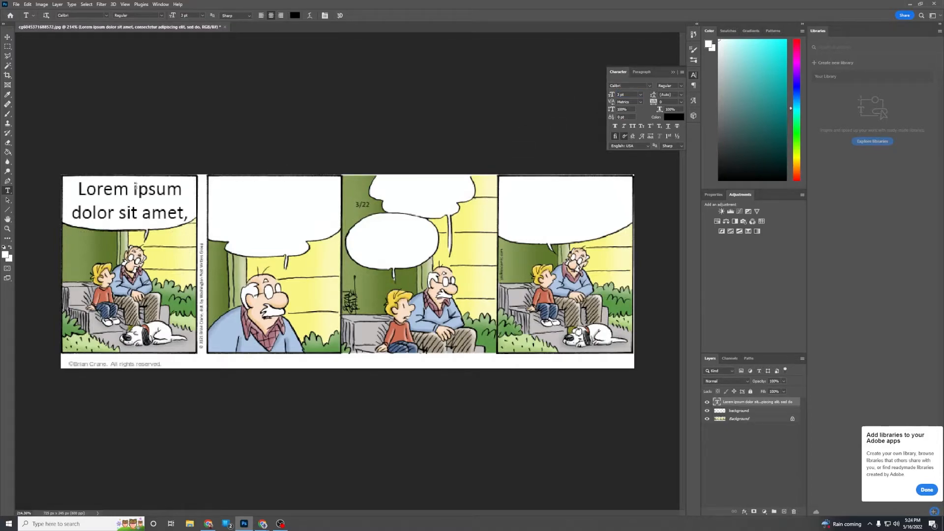
pyautogui.doubleClick(135, 187)
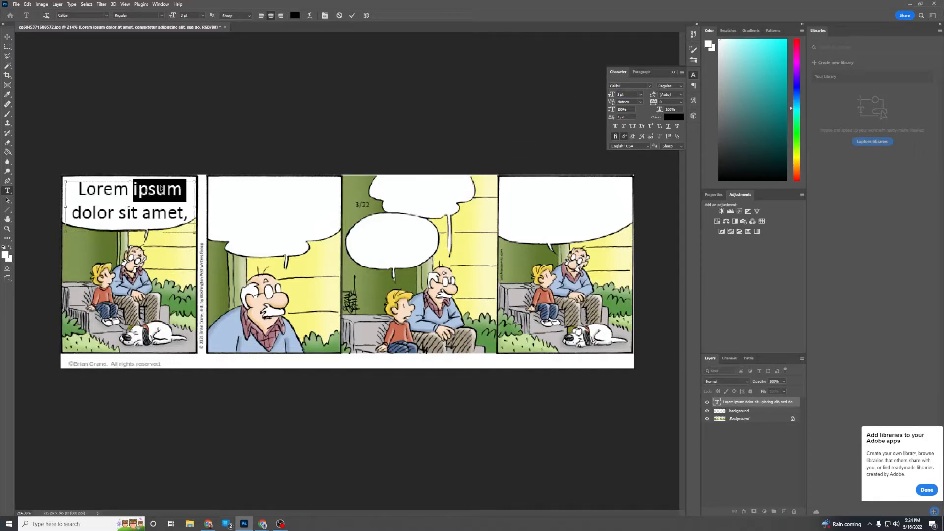
pyautogui.hotkey('ctrl', 'a')
pyautogui.click(641, 94)
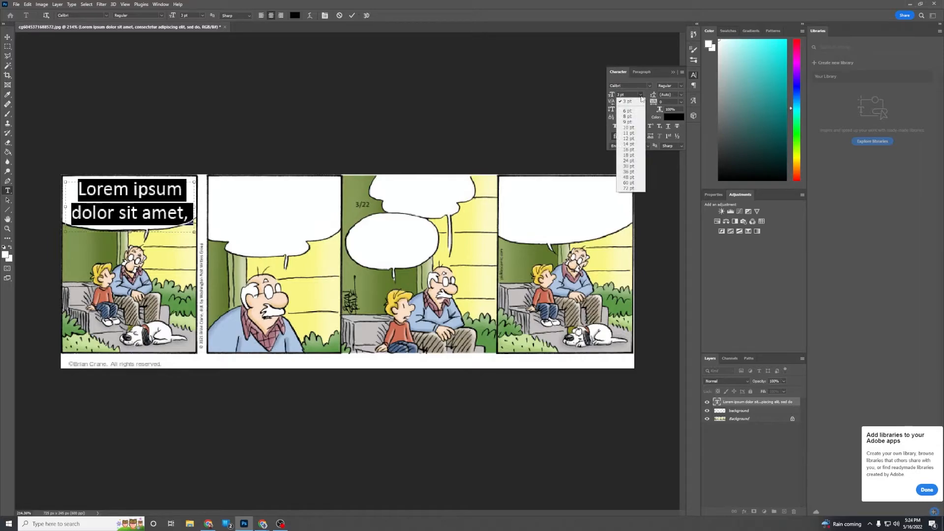
pyautogui.click(641, 96)
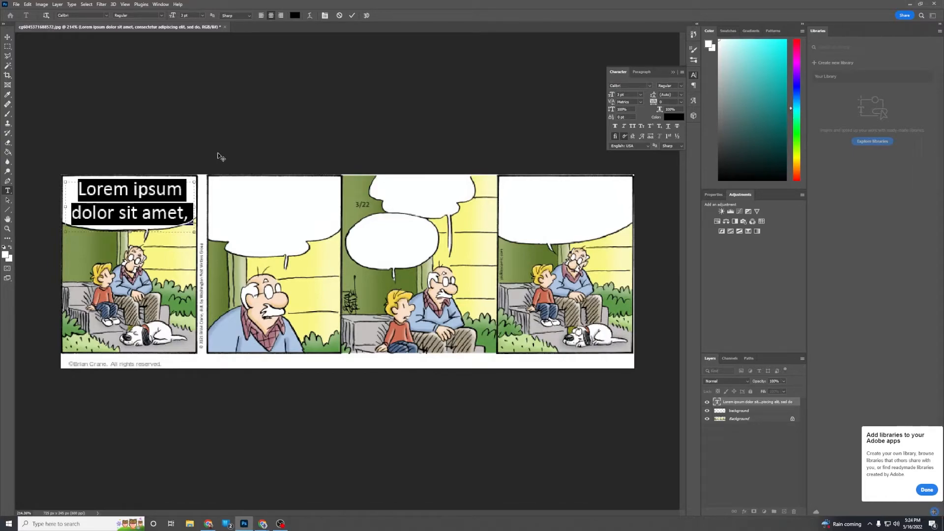
pyautogui.click(351, 16)
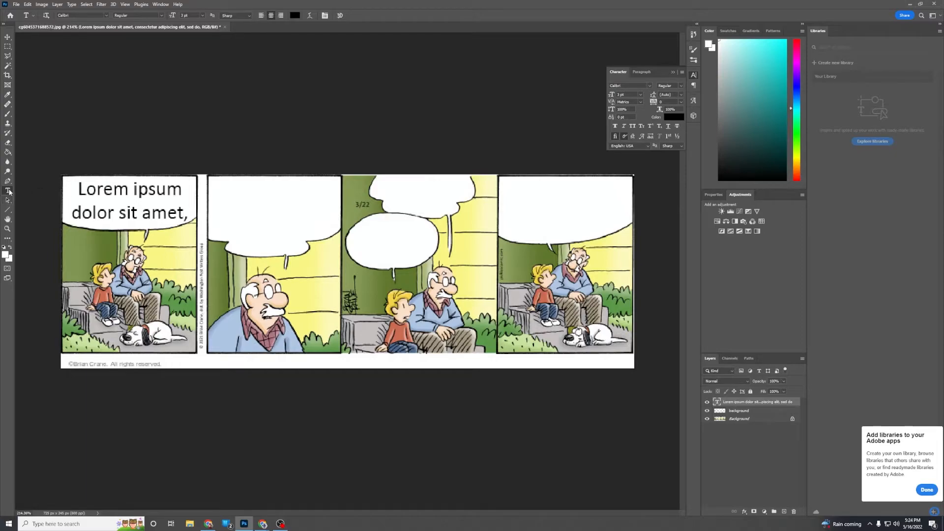
# - Replace the first bubble's placeholder with "Back in my day, kids played outside every day." at 2 pt and commit the text
pyautogui.doubleClick(136, 190)
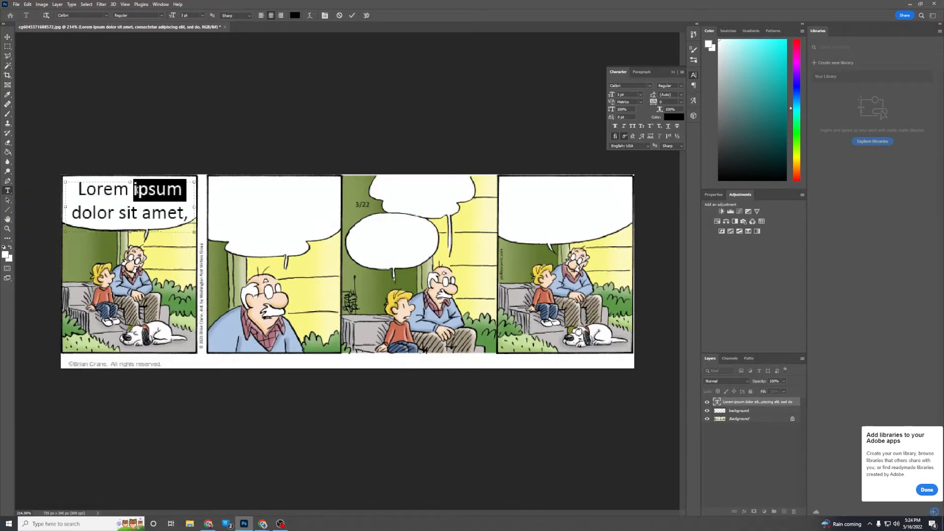
pyautogui.hotkey('ctrl', 'a')
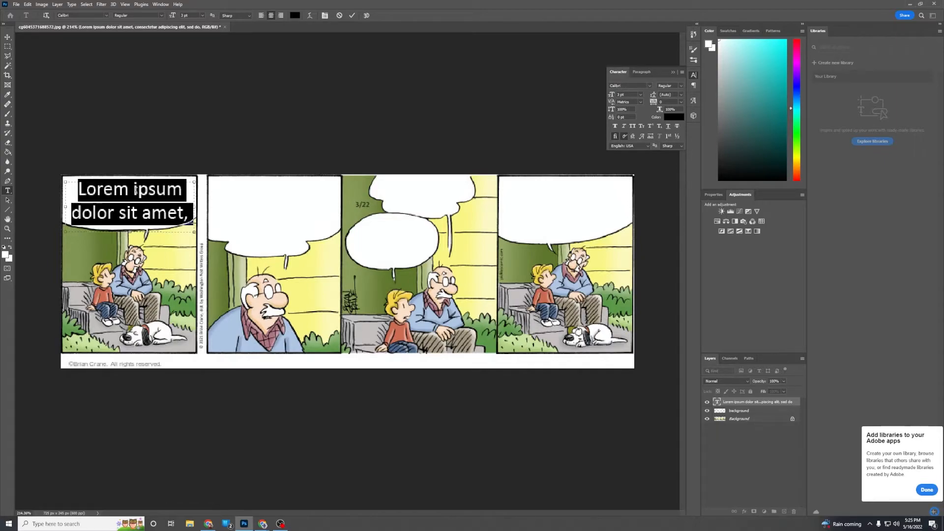
pyautogui.write('Back in my day, kids played')
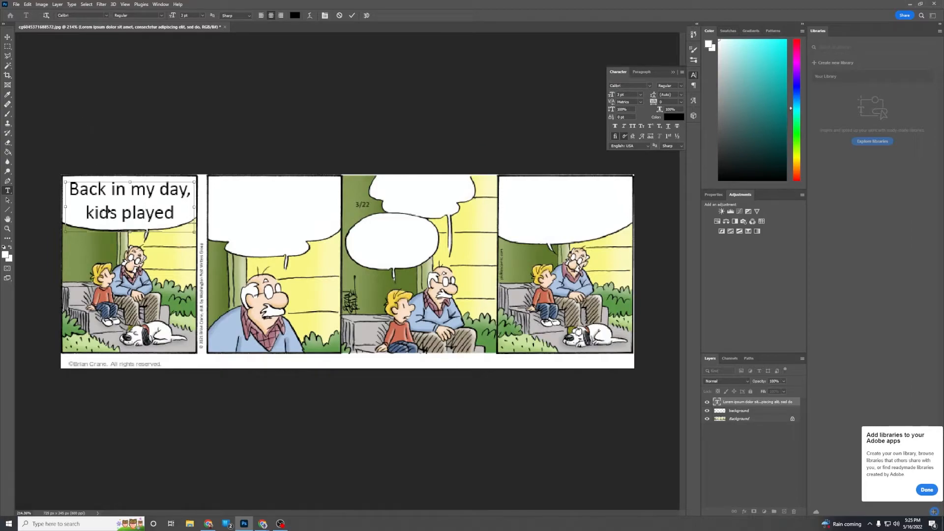
pyautogui.hotkey('ctrl', 'a')
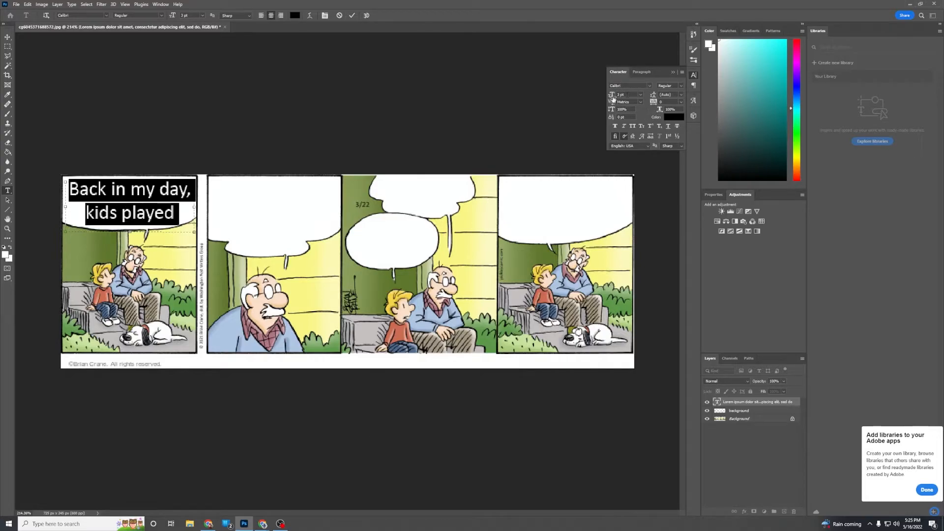
pyautogui.moveTo(614, 97); pyautogui.dragTo(613, 100)
pyautogui.click(146, 218)
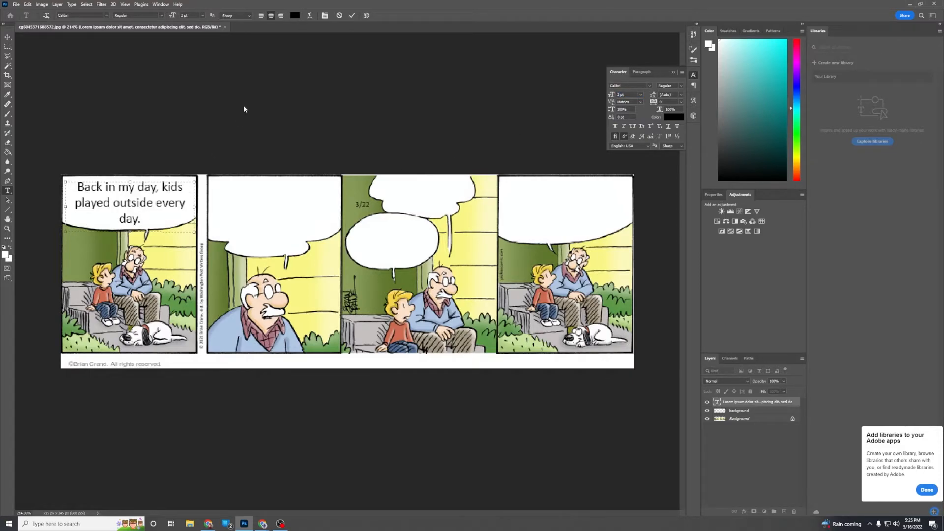
pyautogui.click(352, 16)
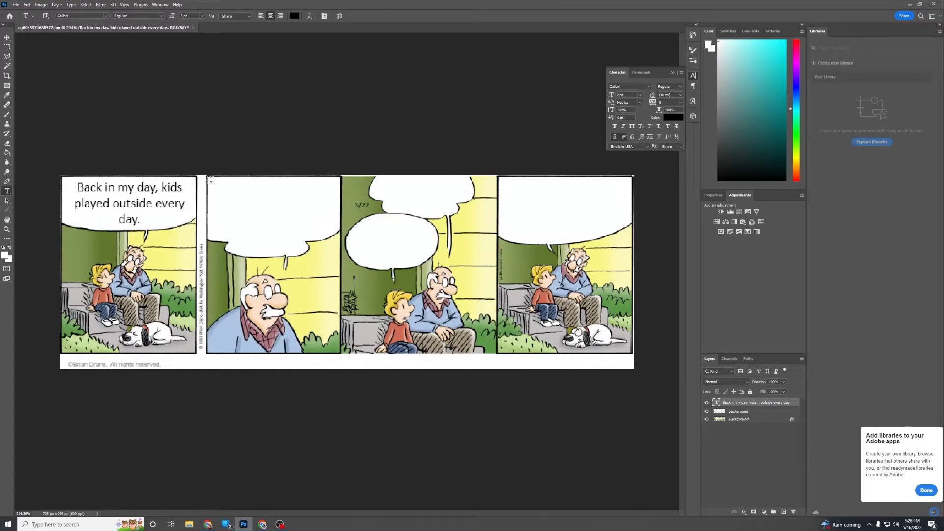
# - Add the text "I was never indoors and didn't mind a bit!" to the second panel's bubble at 2.5 pt and commit it
pyautogui.moveTo(212, 180); pyautogui.dragTo(337, 260)
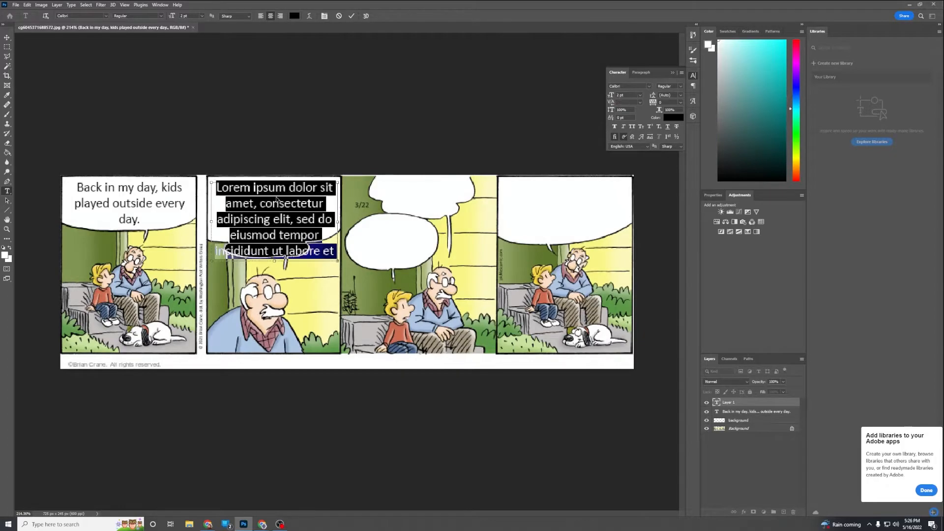
pyautogui.write("I was never indoors and didn't mind a bit!")
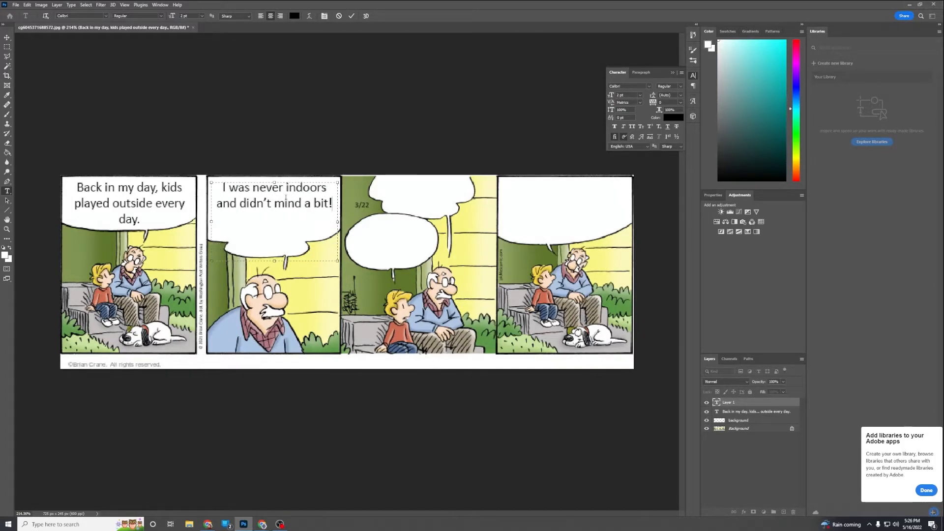
pyautogui.hotkey('ctrl', 'a')
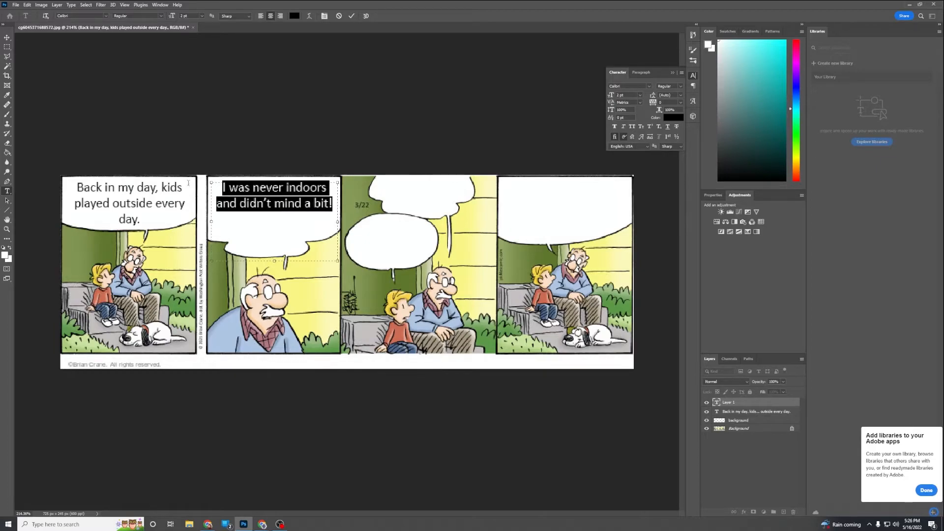
pyautogui.moveTo(611, 95); pyautogui.dragTo(611, 95)
pyautogui.click(623, 95)
pyautogui.write('2.5')
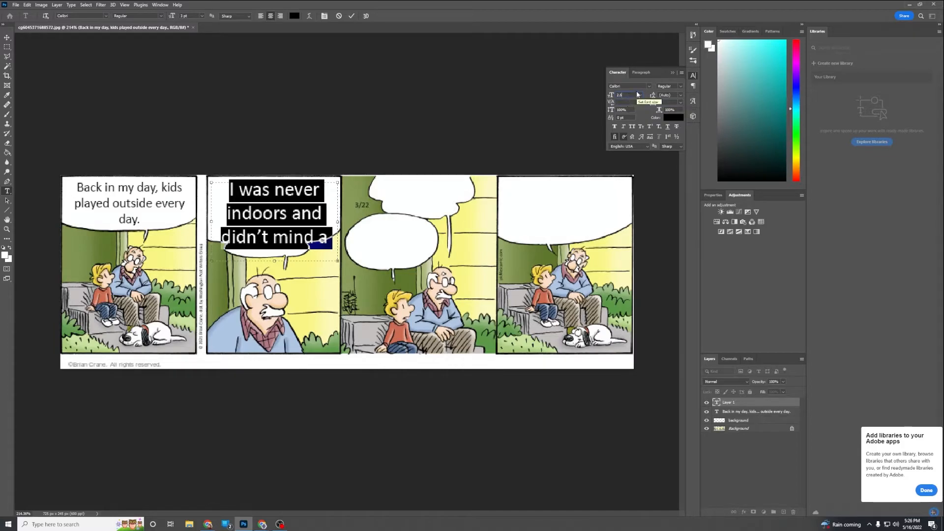
pyautogui.press('Return')
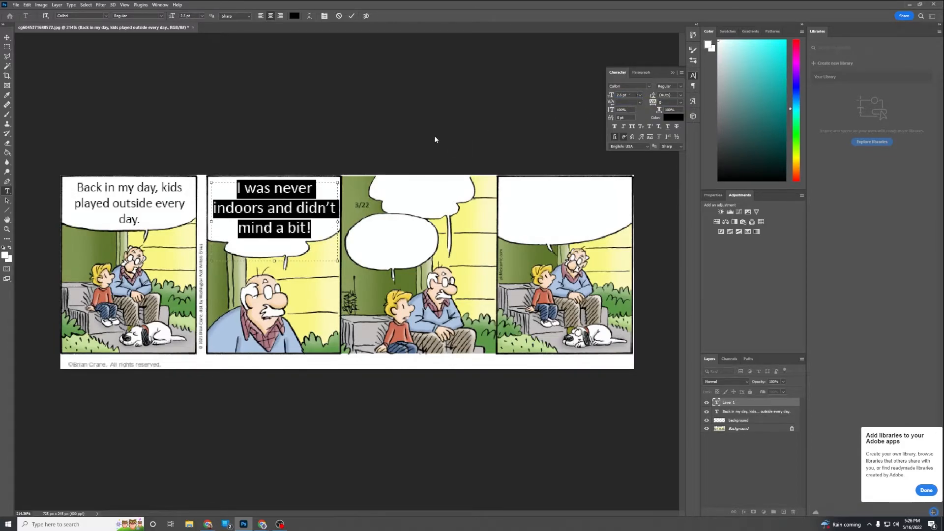
pyautogui.click(352, 17)
# - Add the text "Things have changed.." to the third panel's upper speech bubble and commit it
pyautogui.moveTo(368, 176); pyautogui.dragTo(472, 217)
pyautogui.write('Things have changed!')
pyautogui.press('BackSpace')
pyautogui.write('..')
pyautogui.click(352, 16)
# - Add "Is that why were told to go outside?" to the third panel's lower bubble at 2 pt, fit the text box and commit
pyautogui.moveTo(347, 218); pyautogui.dragTo(442, 266)
pyautogui.write('Is that why we are')
pyautogui.press('BackSpace')
pyautogui.press('BackSpace')
pyautogui.press('BackSpace')
pyautogui.press('BackSpace')
pyautogui.write('re told to')
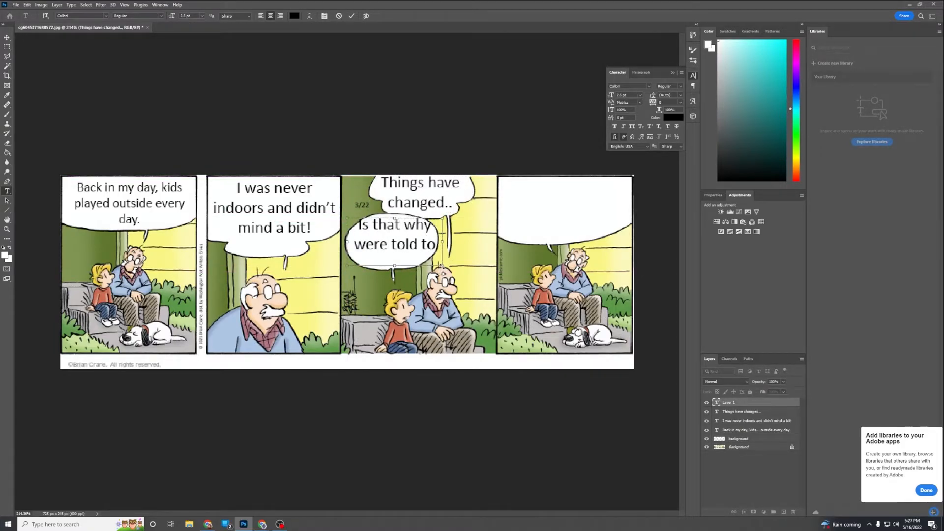
pyautogui.hotkey('ctrl', 'a')
pyautogui.moveTo(442, 242); pyautogui.dragTo(433, 242)
pyautogui.click(351, 16)
# - Add the text "Nah, your grandmother got sick of me finishing the wordle first" to the fourth panel's speech bubble
pyautogui.moveTo(628, 239); pyautogui.dragTo(628, 240)
pyautogui.write('Nah, your grandmother got sick of m')
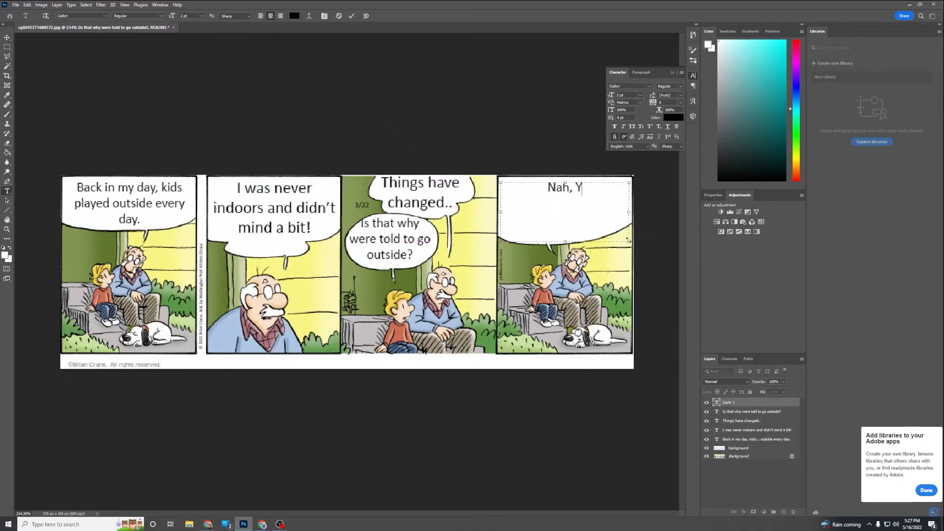
pyautogui.write('e finishing the wordle first')
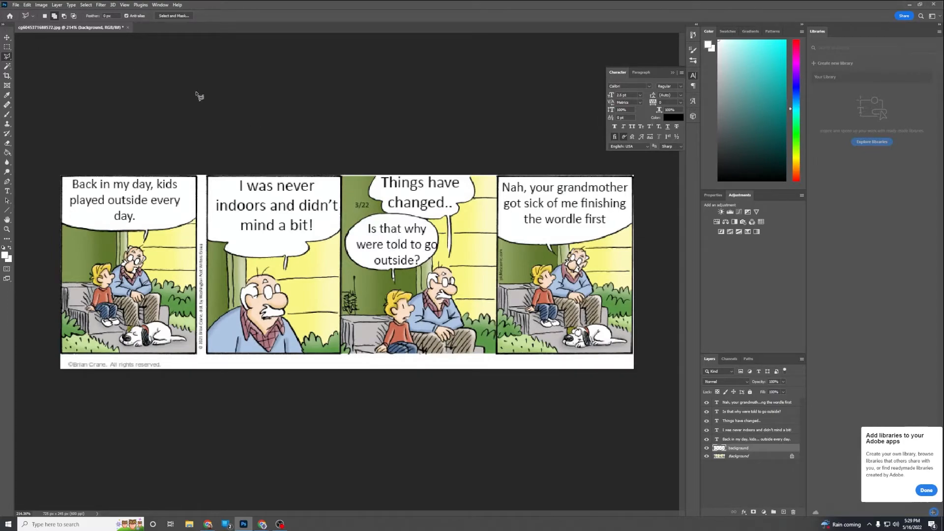
# - Switch to the Move tool and deselect all layers
pyautogui.click(7, 38)
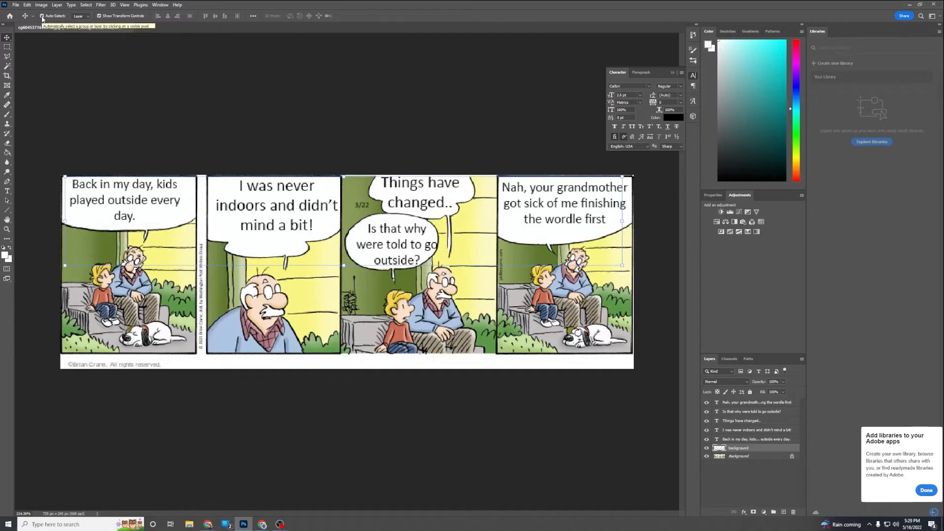
pyautogui.click(211, 128)
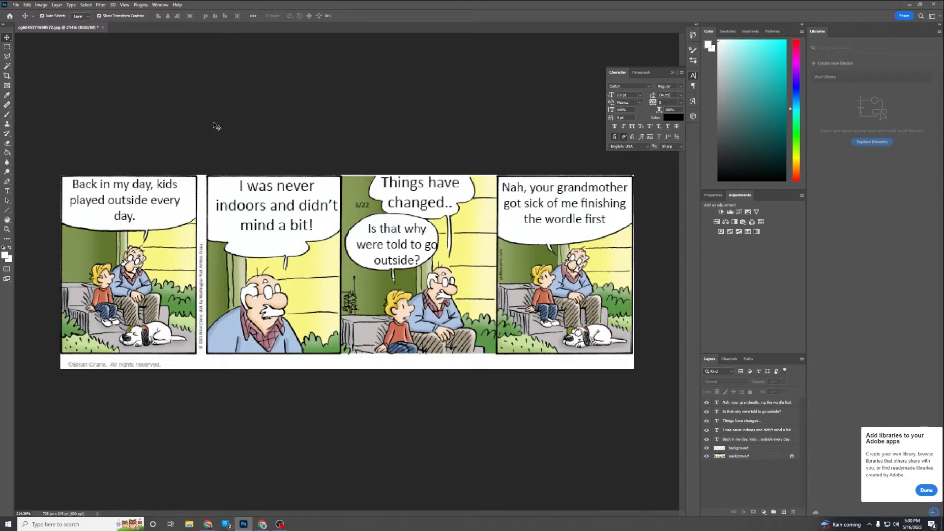
# - Move the "Is that why were told to go outside?" text slightly left to center it in the third panel's lower bubble
pyautogui.moveTo(262, 247); pyautogui.dragTo(276, 317)
pyautogui.hotkey('ctrl', 'z')
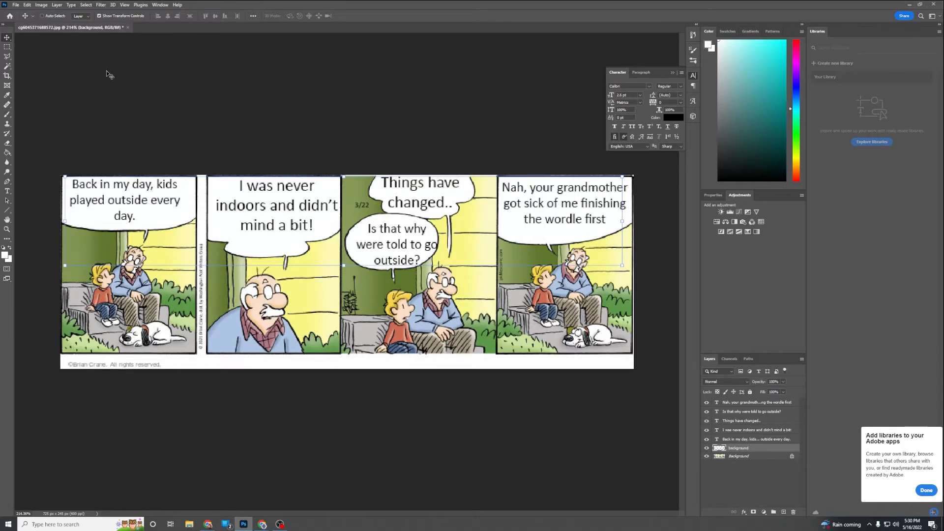
pyautogui.click(736, 404)
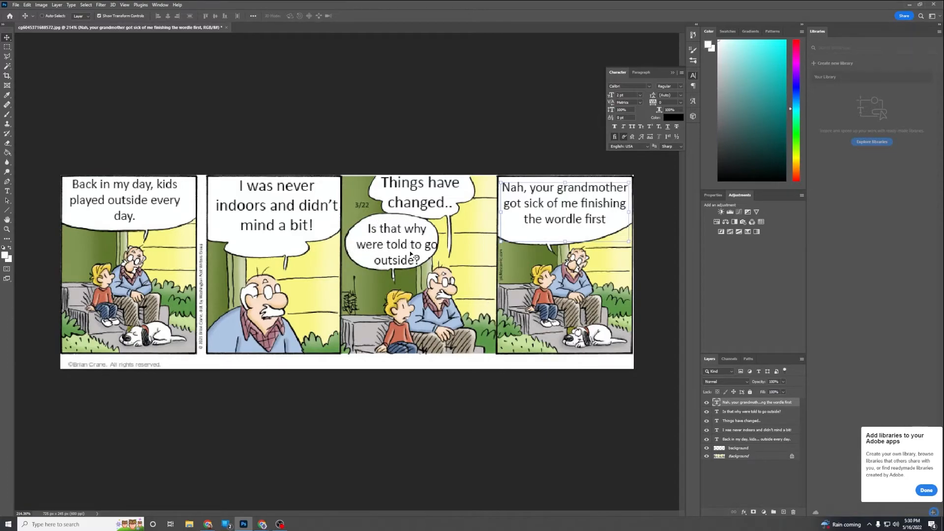
pyautogui.click(752, 413)
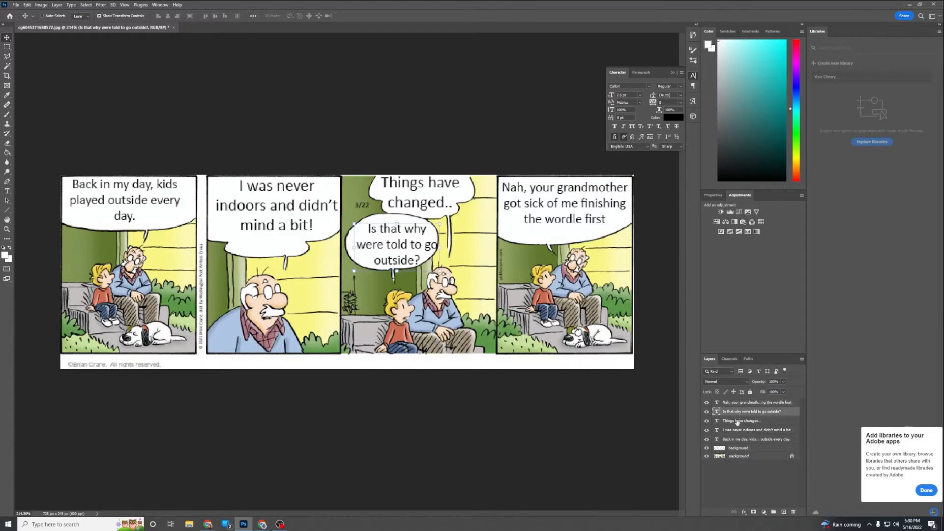
pyautogui.moveTo(436, 227); pyautogui.dragTo(429, 226)
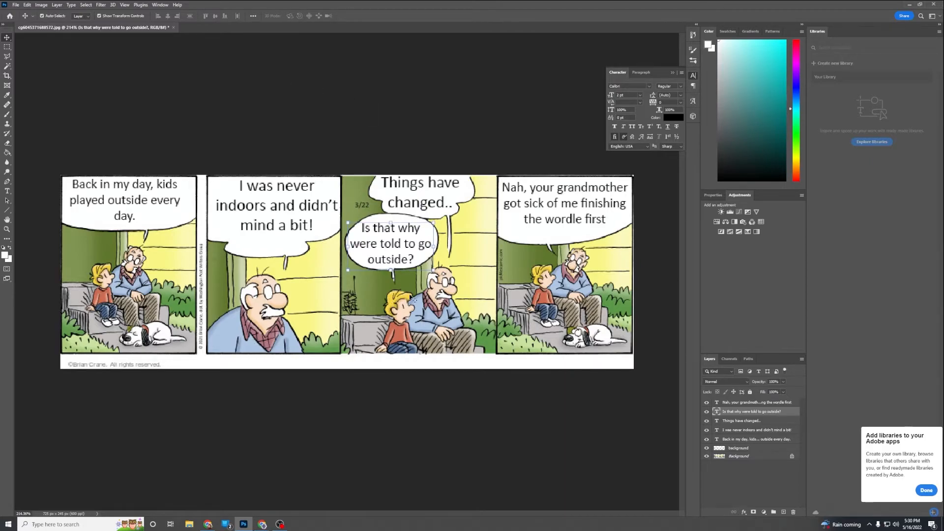
# - Nudge the second and fourth panels' texts slightly down and the first panel's text slightly right and down, and deselect all layers
pyautogui.moveTo(303, 183); pyautogui.dragTo(302, 185)
pyautogui.moveTo(568, 209); pyautogui.dragTo(568, 209)
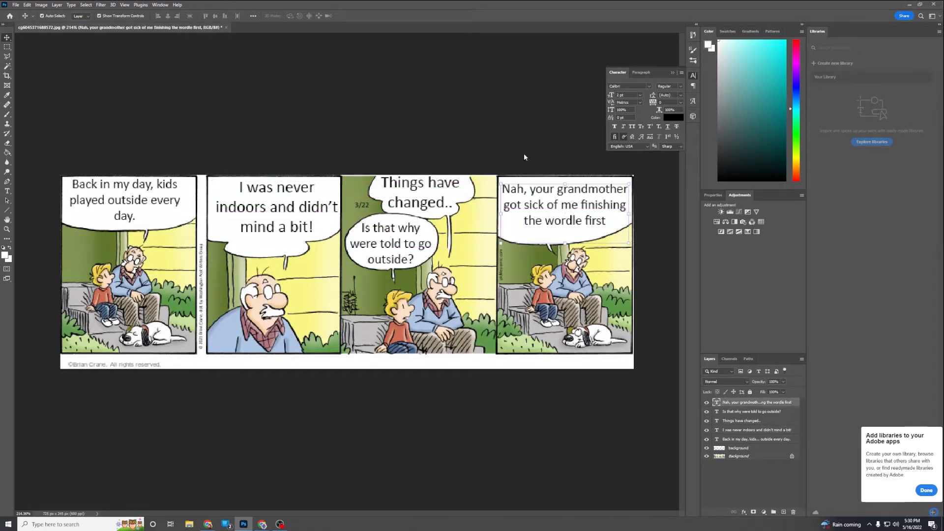
pyautogui.moveTo(118, 201); pyautogui.dragTo(123, 202)
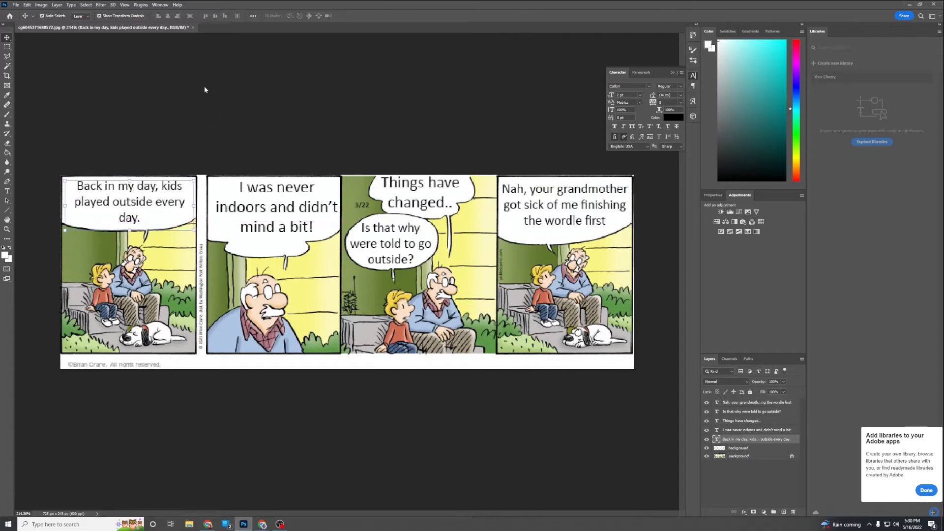
pyautogui.click(211, 131)
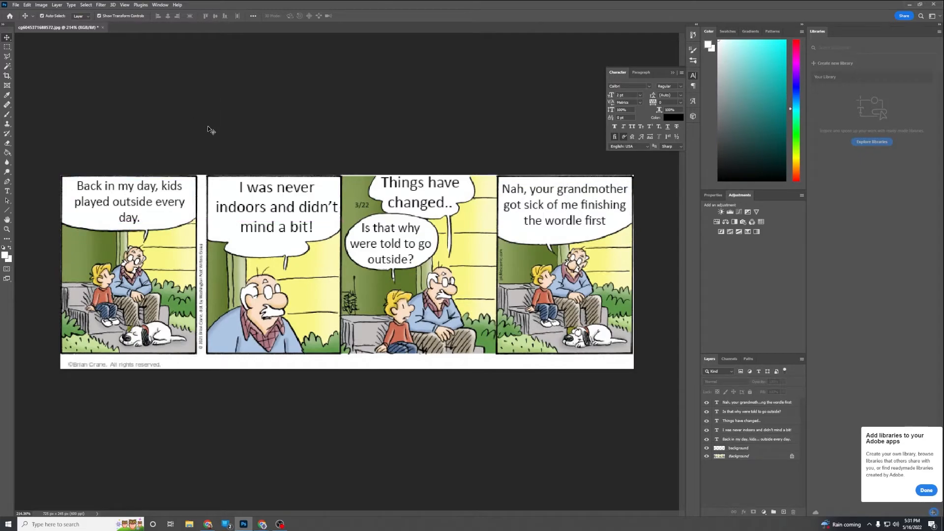
# - Save the document in Photoshop format as "comic strip" in the "one - text" folder
pyautogui.click(14, 7)
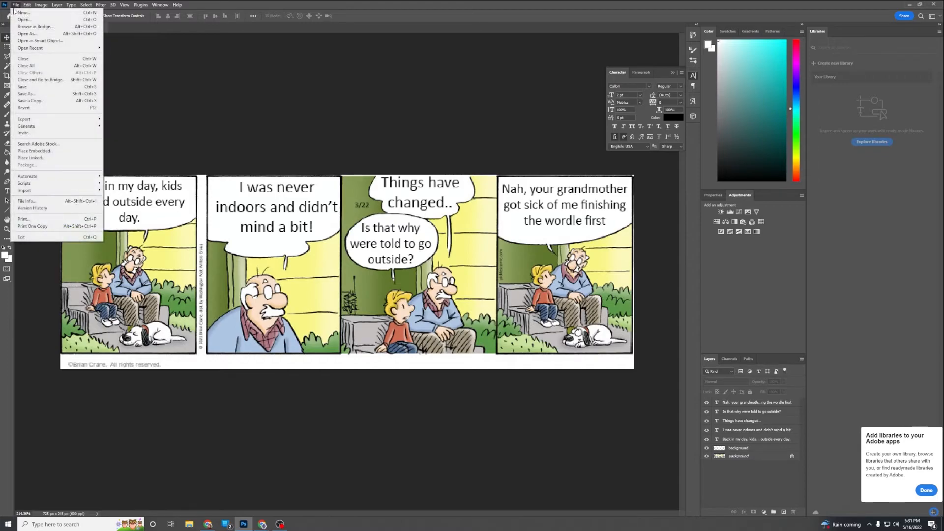
pyautogui.click(37, 87)
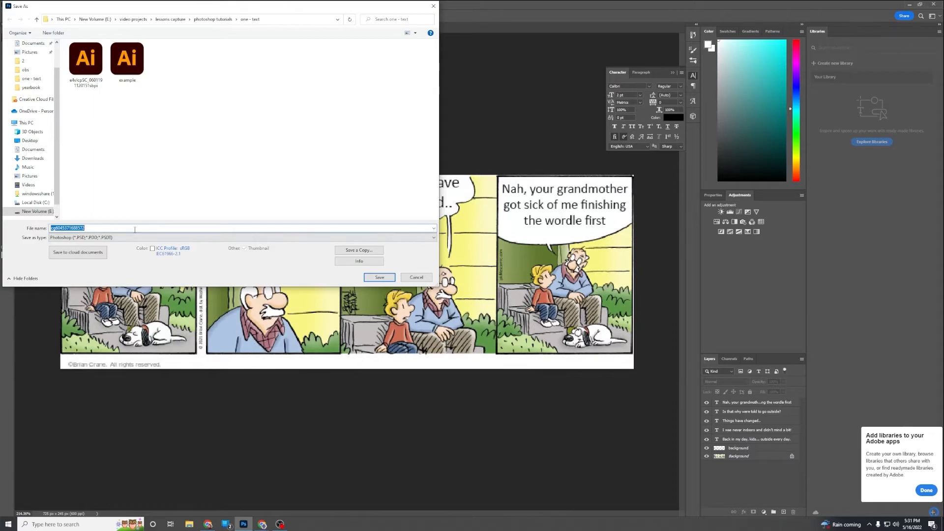
pyautogui.write('comic strip')
pyautogui.click(374, 278)
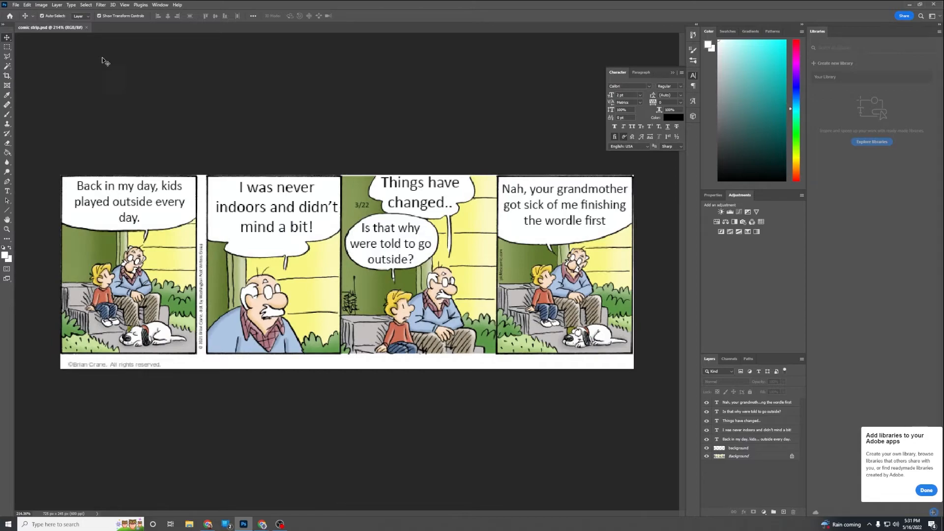
# - Open the Export As settings for the comic strip and set the file format to JPG
pyautogui.click(16, 6)
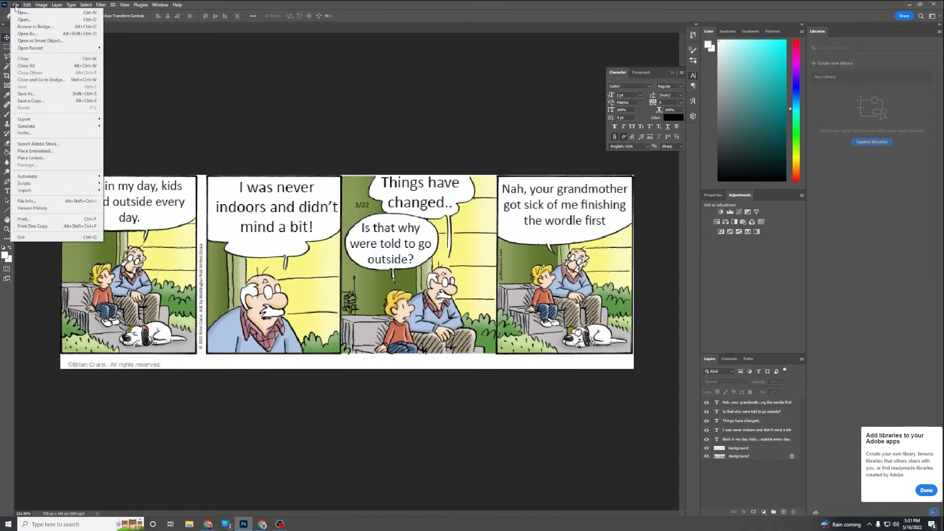
pyautogui.moveTo(49, 124)
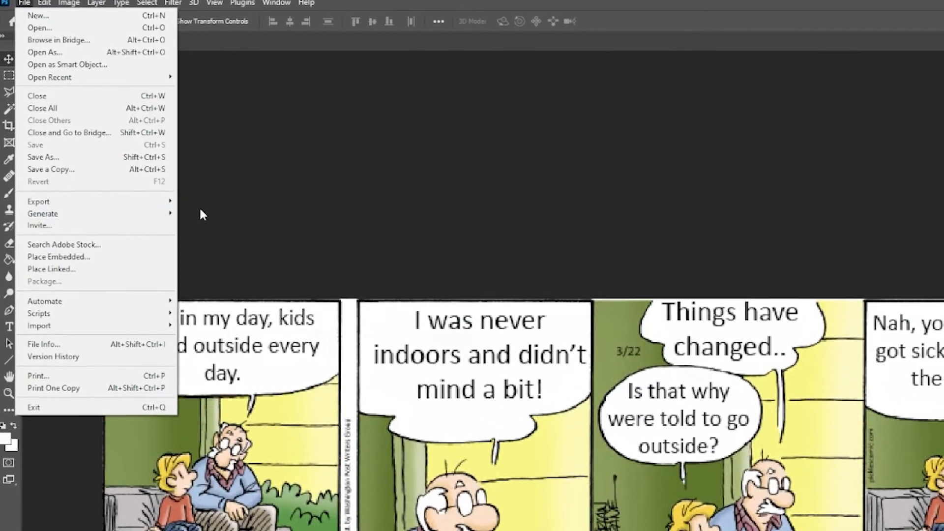
pyautogui.moveTo(159, 202)
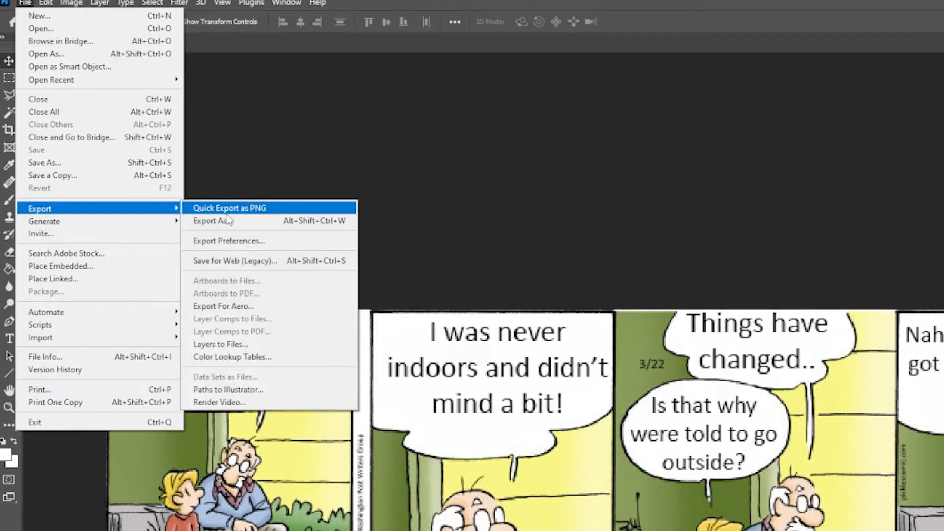
pyautogui.click(233, 224)
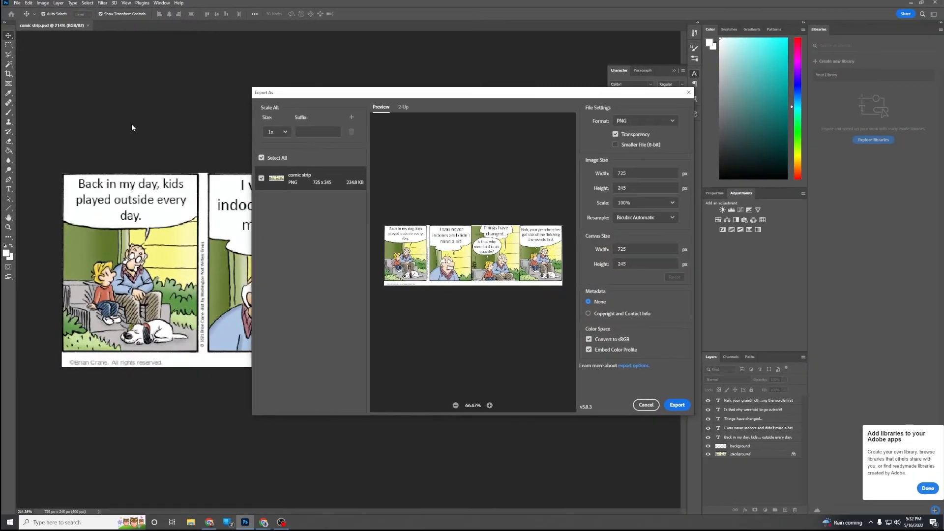
pyautogui.moveTo(431, 93); pyautogui.dragTo(329, 78)
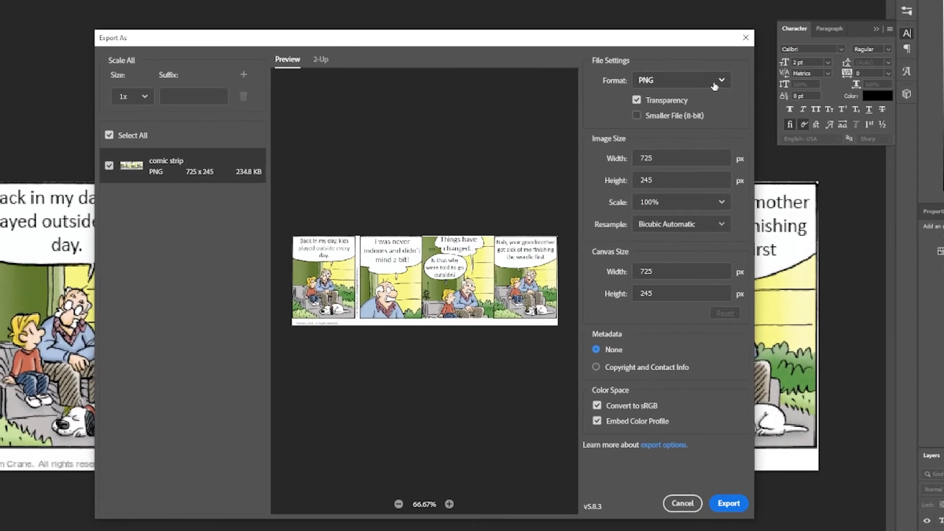
pyautogui.click(719, 81)
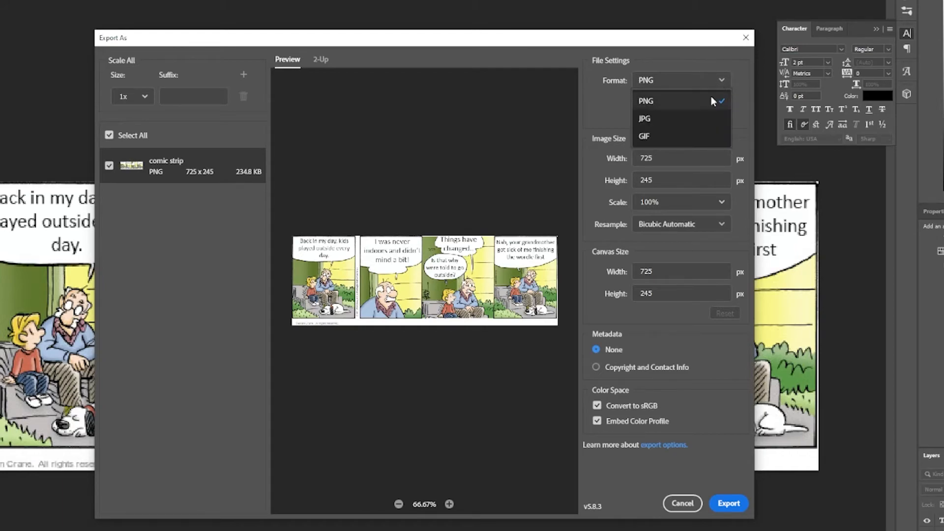
pyautogui.click(698, 120)
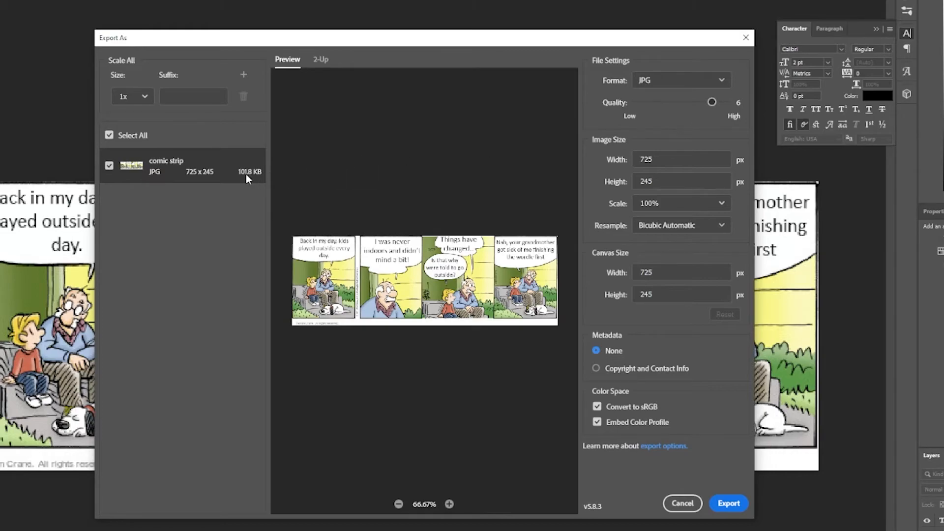
# - Switch the export format to PNG and back to JPG to compare the file sizes
pyautogui.click(672, 80)
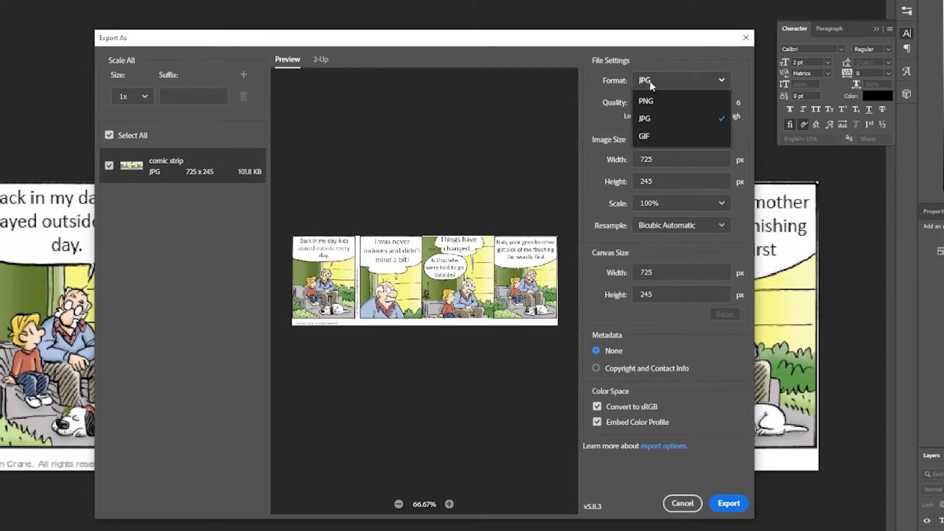
pyautogui.click(658, 102)
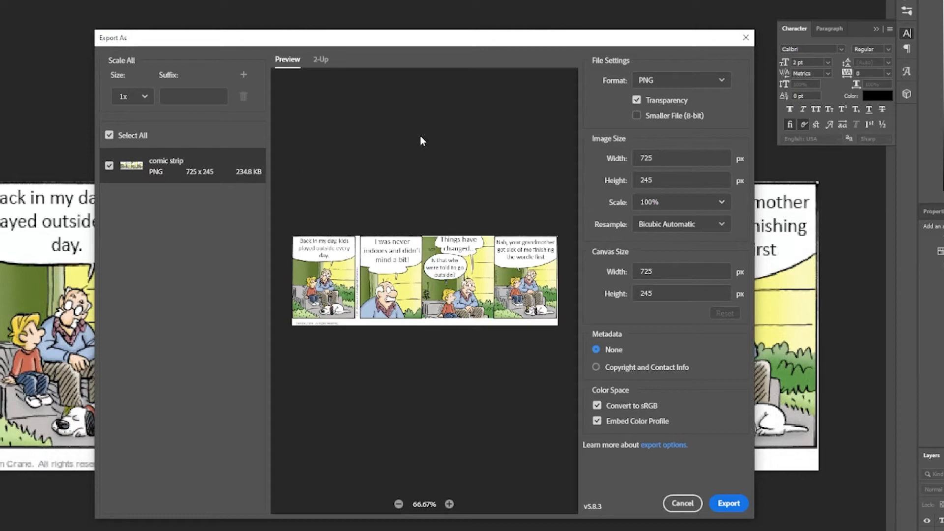
pyautogui.click(685, 79)
pyautogui.click(671, 117)
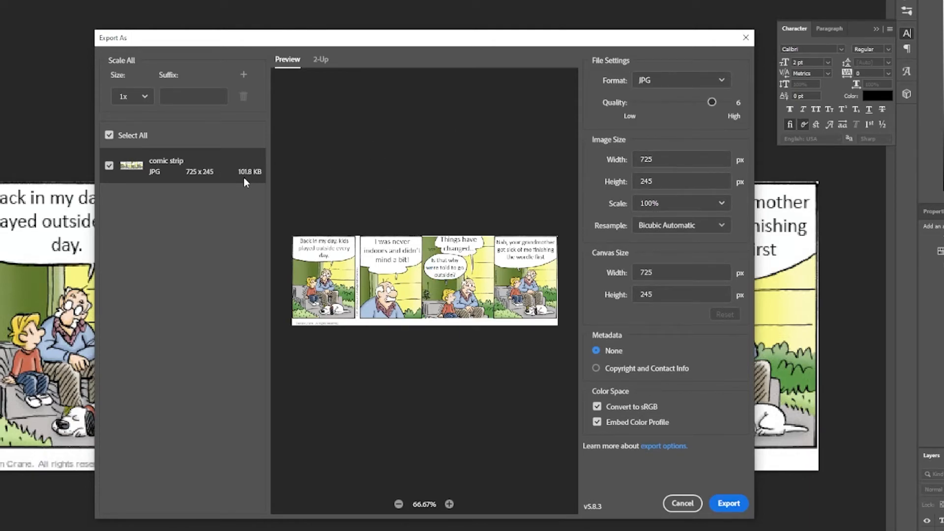
# - Enlarge the export preview to 200% and compare JPG quality 1 with the highest setting, returning the quality to 6
pyautogui.click(449, 504)
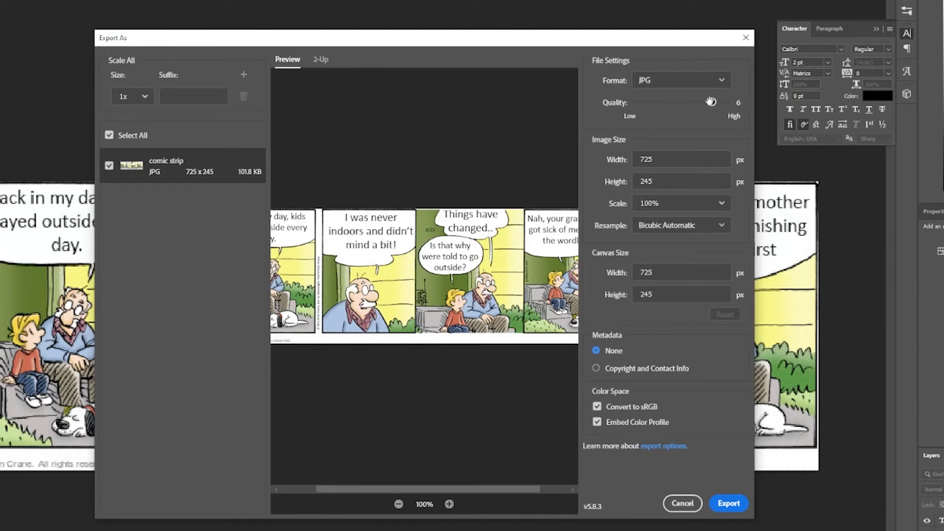
pyautogui.moveTo(711, 101); pyautogui.dragTo(636, 100)
pyautogui.click(449, 504)
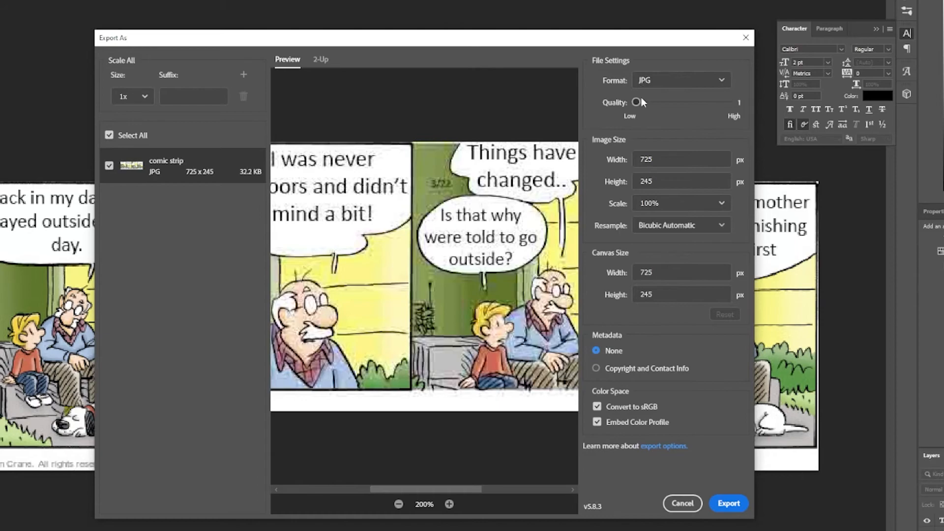
pyautogui.moveTo(636, 103); pyautogui.dragTo(728, 102)
pyautogui.moveTo(728, 102); pyautogui.dragTo(712, 102)
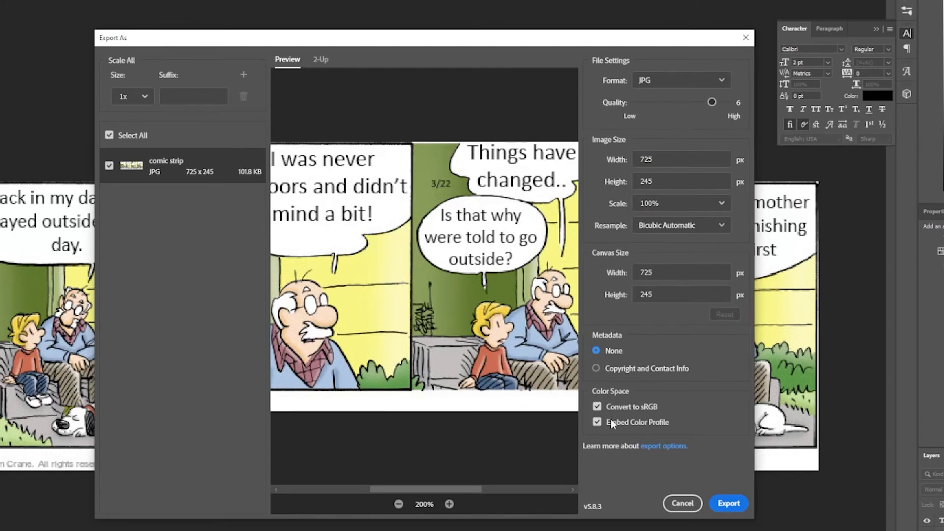
# - Export the image as the JPG file "comic strip" in the "one - text" folder and close the export settings
pyautogui.click(737, 505)
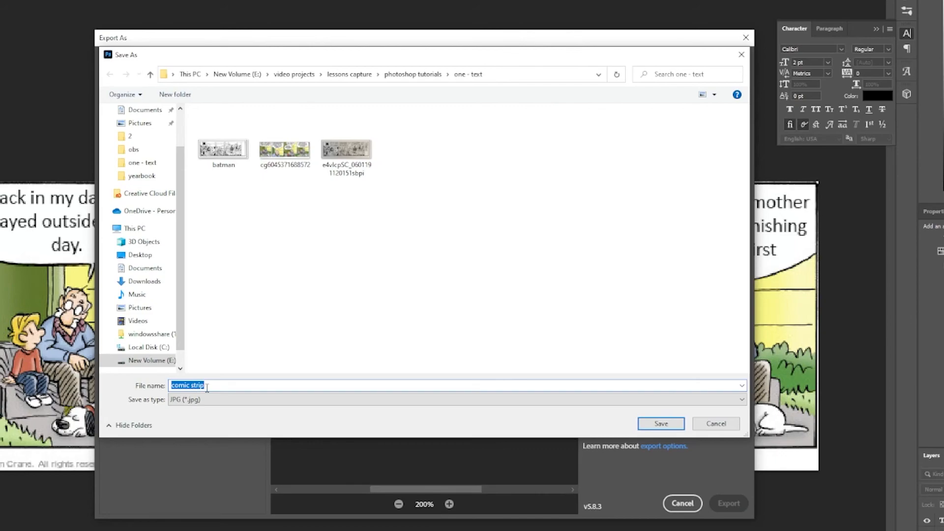
pyautogui.click(662, 424)
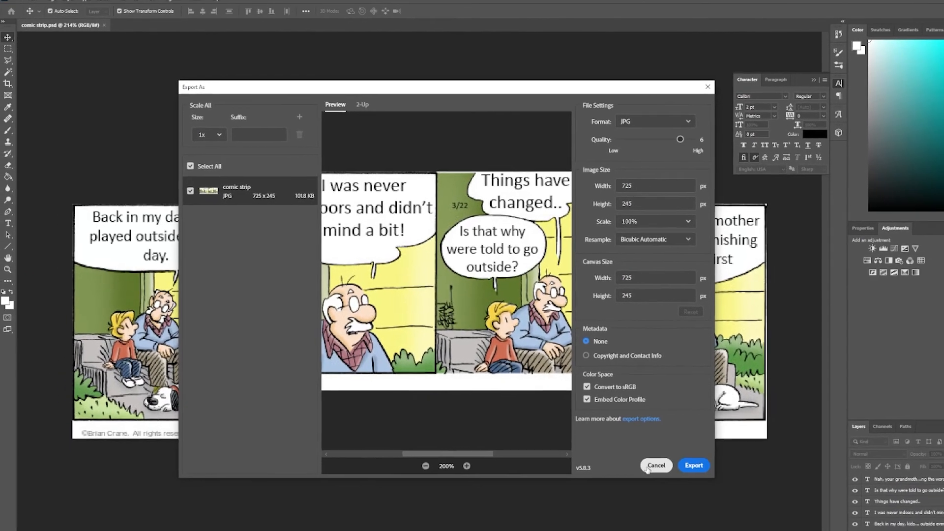
pyautogui.click(656, 465)
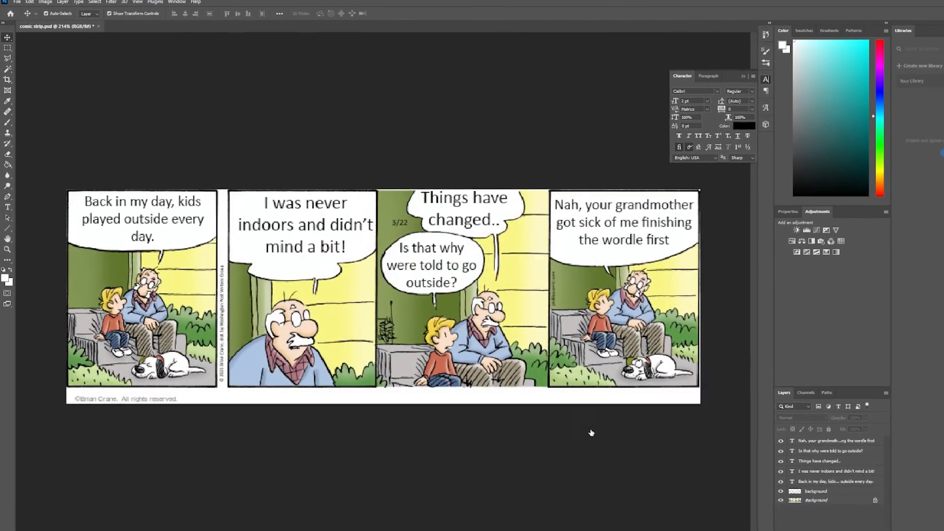